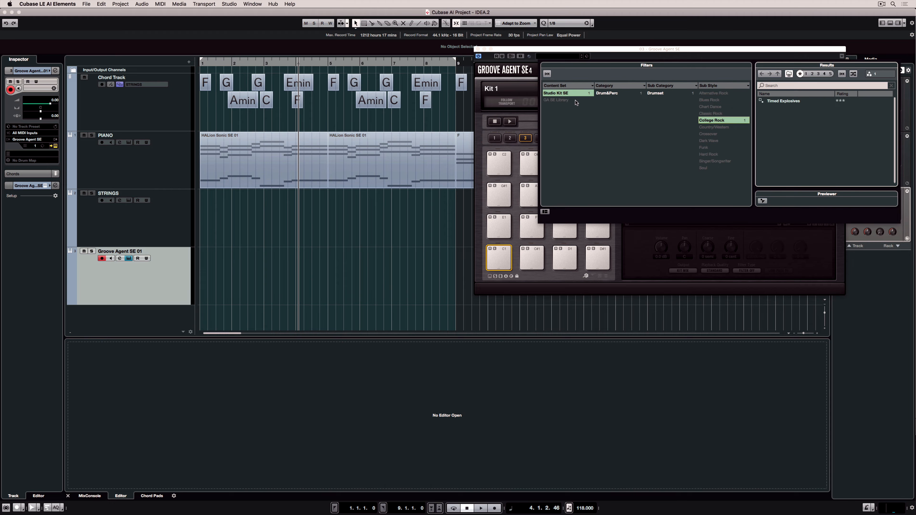
# Step: Load the Minimal Kit 01 drum kit from the GA SE Library into Groove Agent SE
pyautogui.click(709, 121)
pyautogui.scroll(-3, 707, 148)
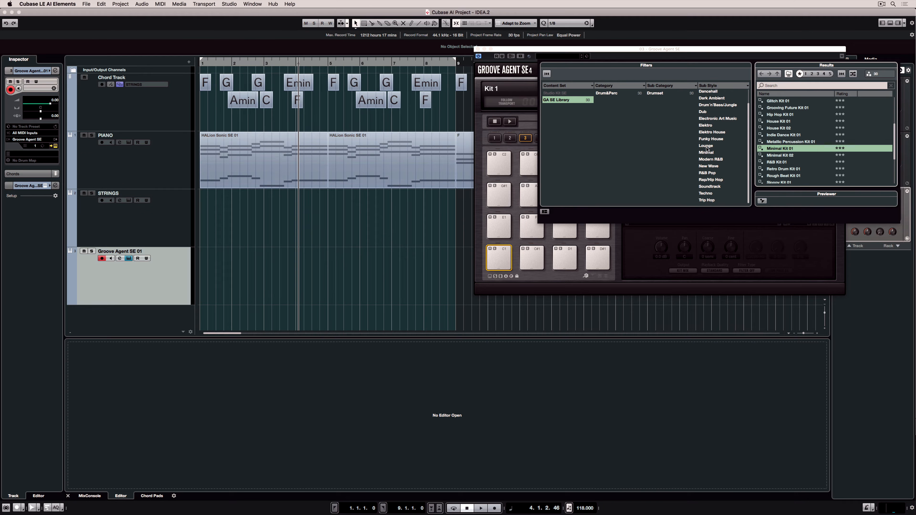
pyautogui.doubleClick(804, 148)
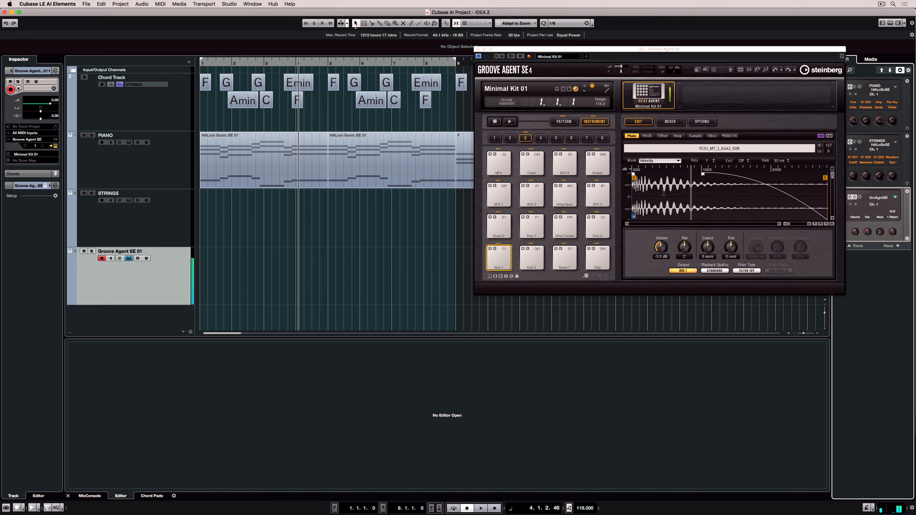
# Step: Audition the Kick 1, Kick 2 and Perc 1 pads of the loaded kit
pyautogui.click(496, 263)
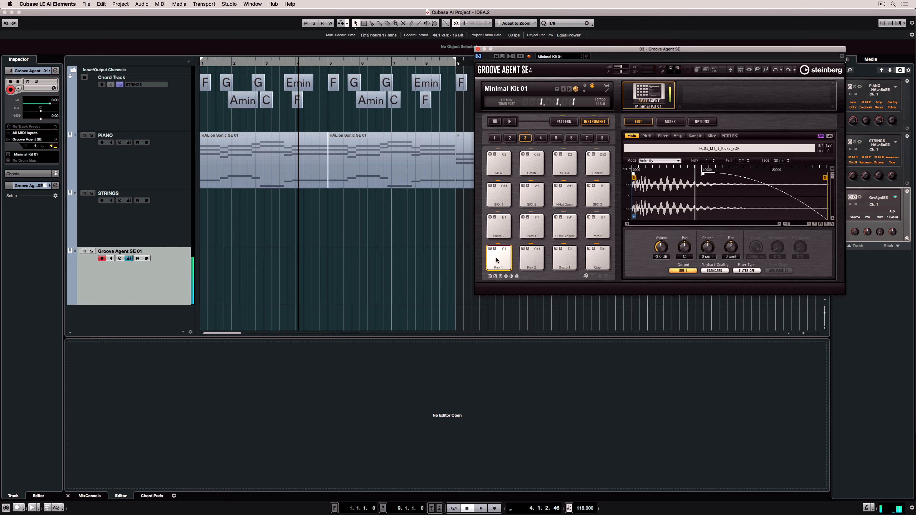
pyautogui.click(532, 257)
pyautogui.click(535, 222)
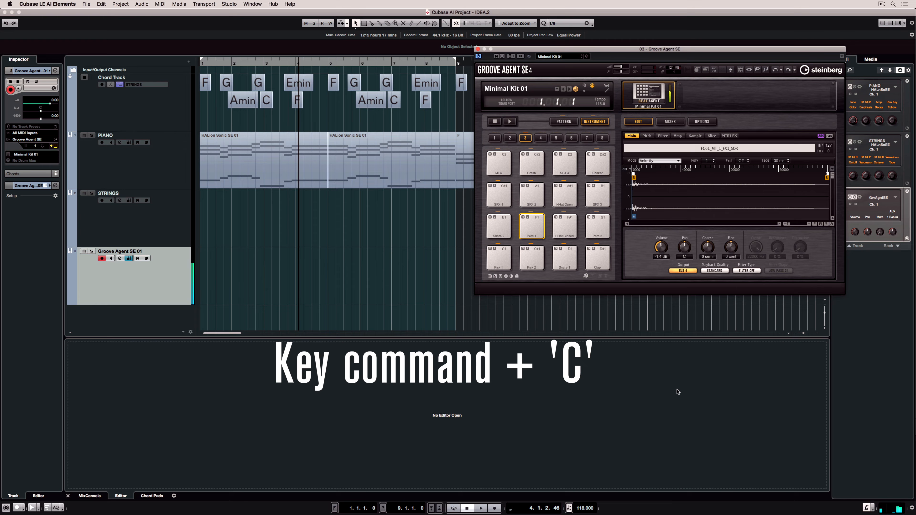
# Step: Check the MIDI input of the Groove Agent SE 01 track and record a hi-hat part from bar 1 over the existing tracks
pyautogui.click(34, 133)
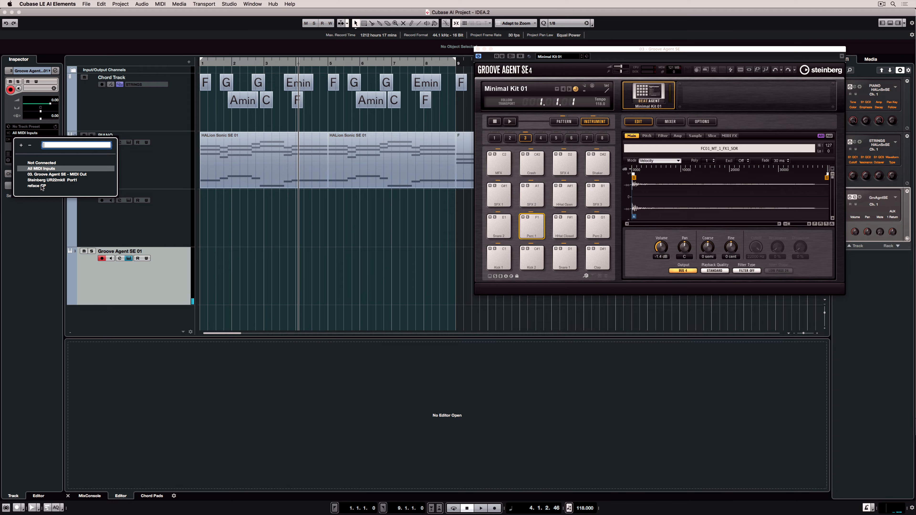
pyautogui.click(221, 224)
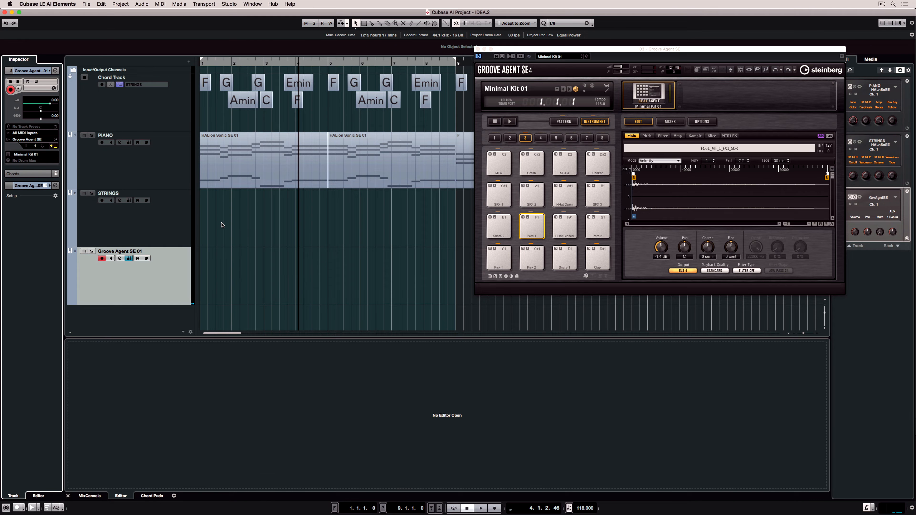
pyautogui.press('KP_Multiply')
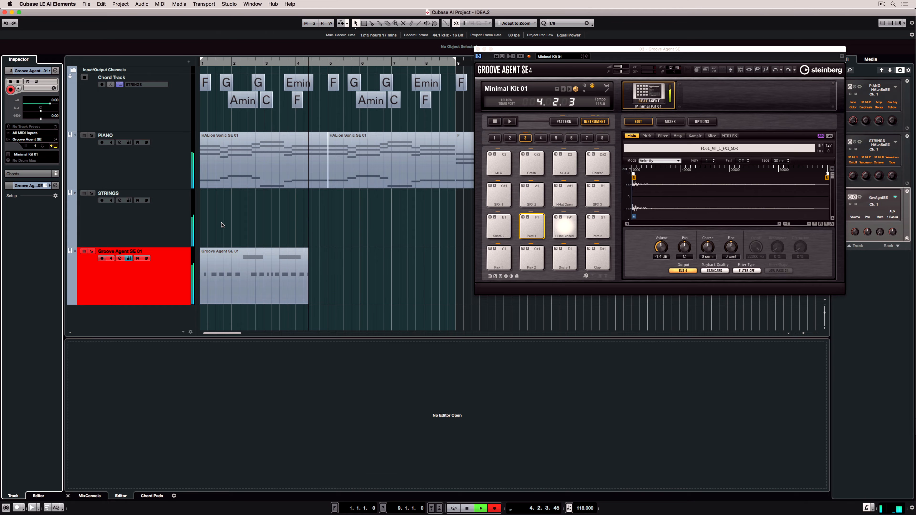
pyautogui.press('space')
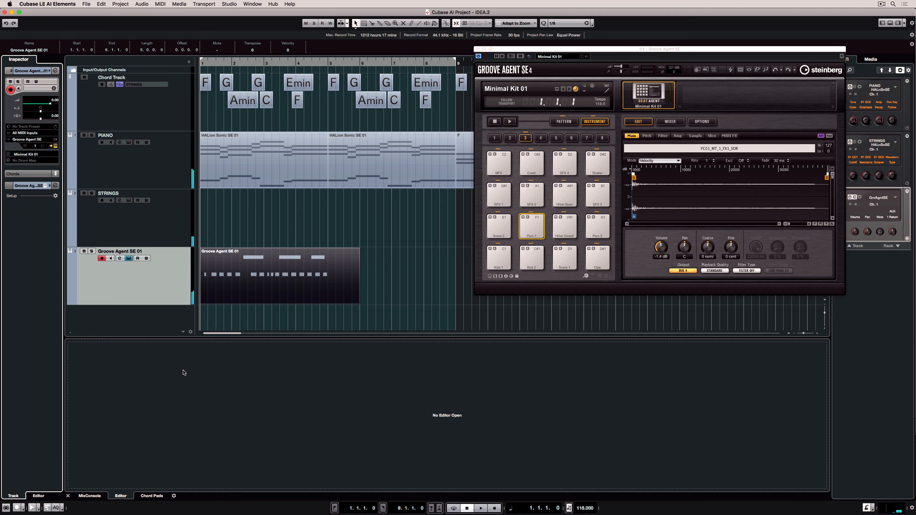
# Step: Open the recorded hi-hat part in the lower-zone editor and quantize it to 1/8
pyautogui.doubleClick(262, 289)
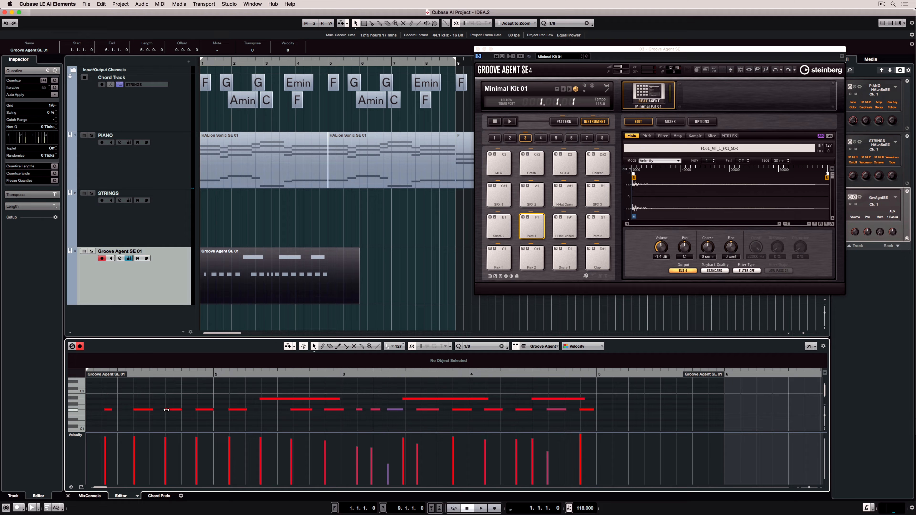
pyautogui.click(270, 288)
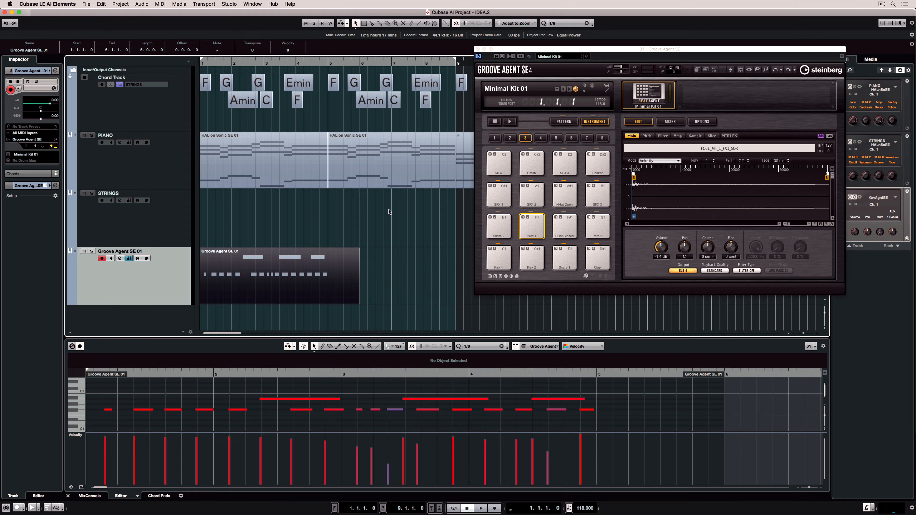
pyautogui.click(557, 27)
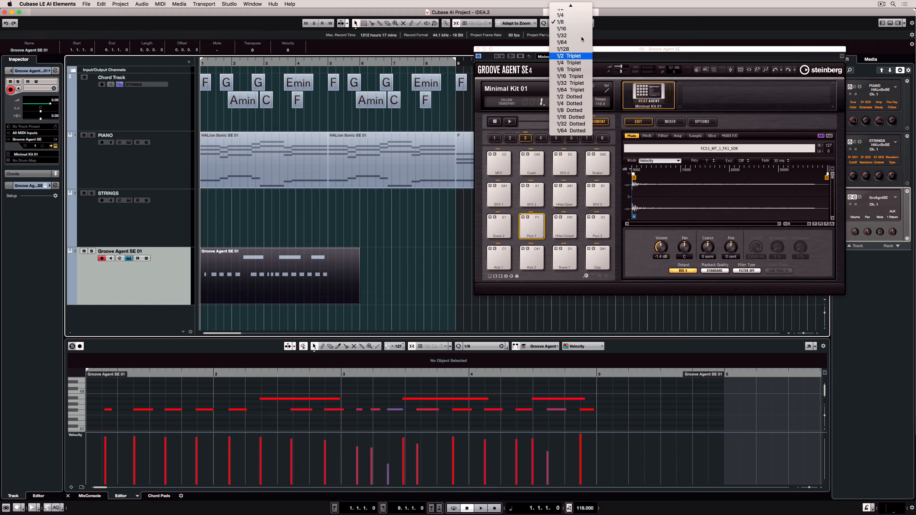
pyautogui.click(579, 22)
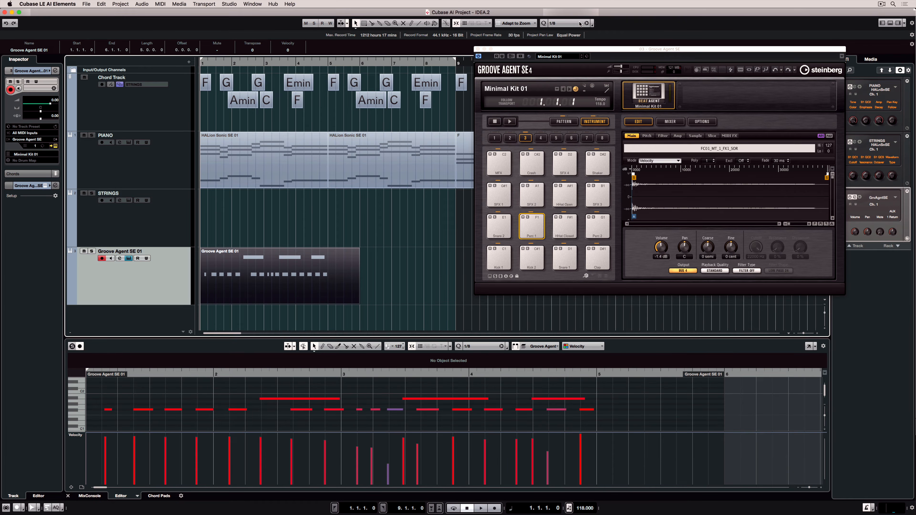
pyautogui.press('q')
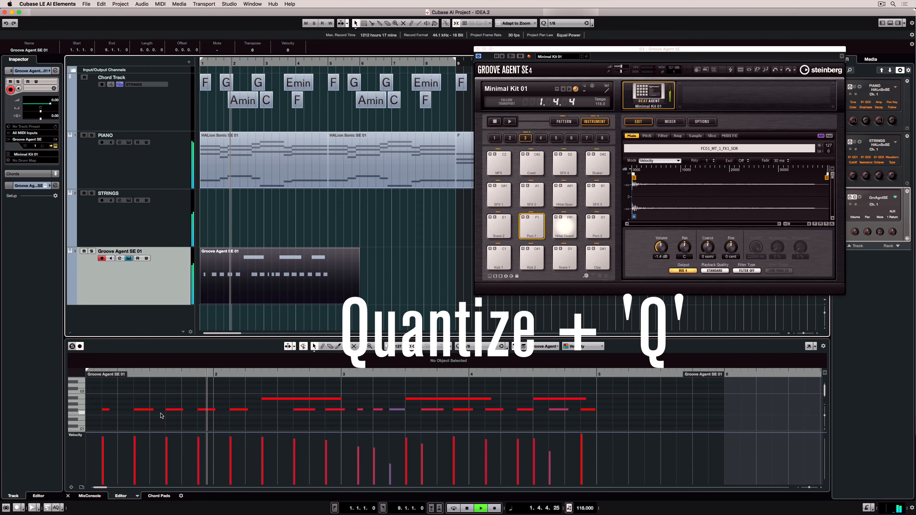
# Step: Shorten the first two long open hi-hat notes to one beat and an eighth, and delete the recorded part
pyautogui.moveTo(341, 398); pyautogui.dragTo(293, 398)
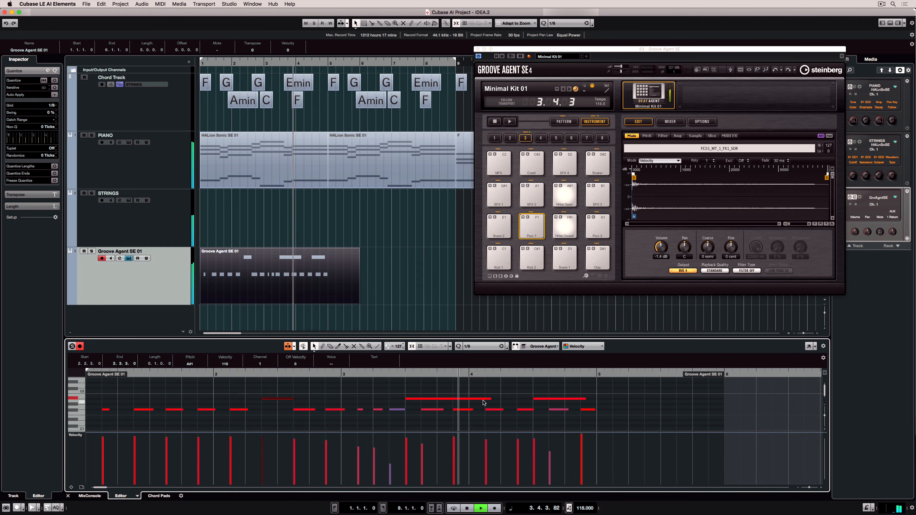
pyautogui.moveTo(488, 398); pyautogui.dragTo(421, 399)
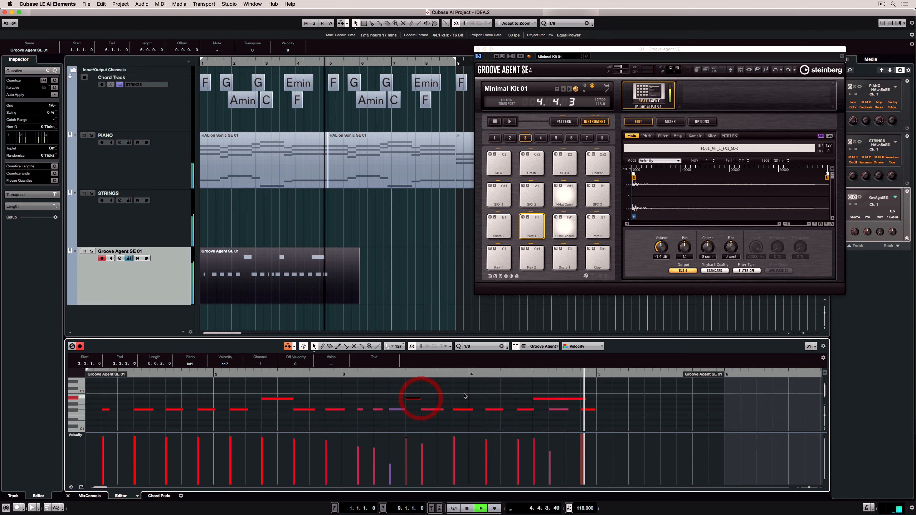
pyautogui.press('space')
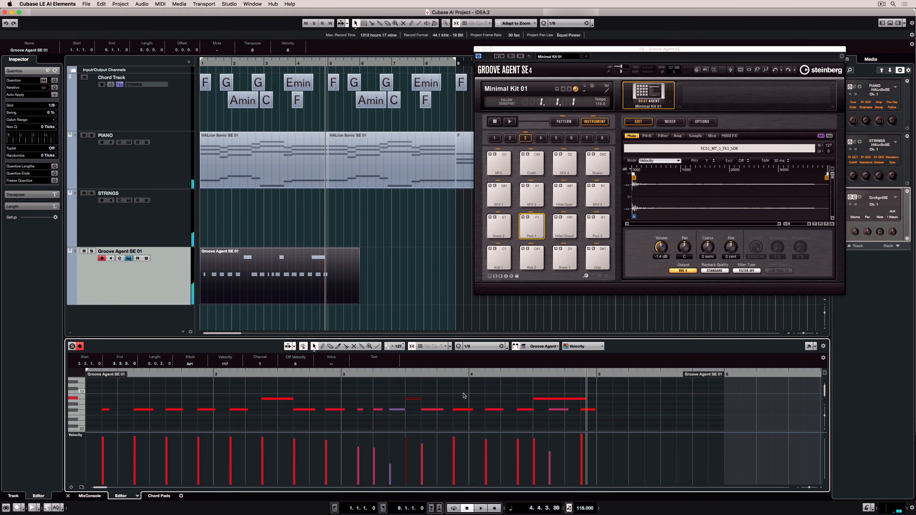
pyautogui.click(276, 290)
pyautogui.press('Delete')
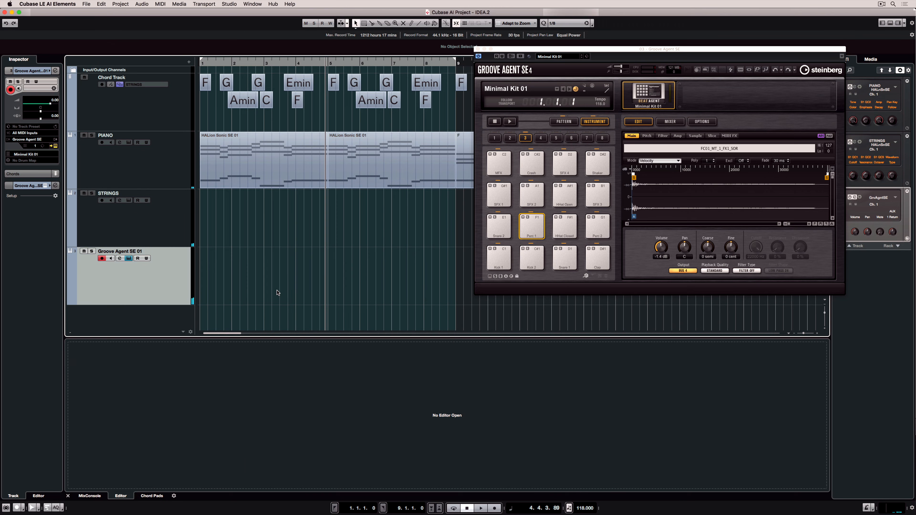
# Step: Switch the Groove Agent pads to patterns and audition the Groove 6, Groove 2, Snare 2 and Kick 1 patterns
pyautogui.click(562, 121)
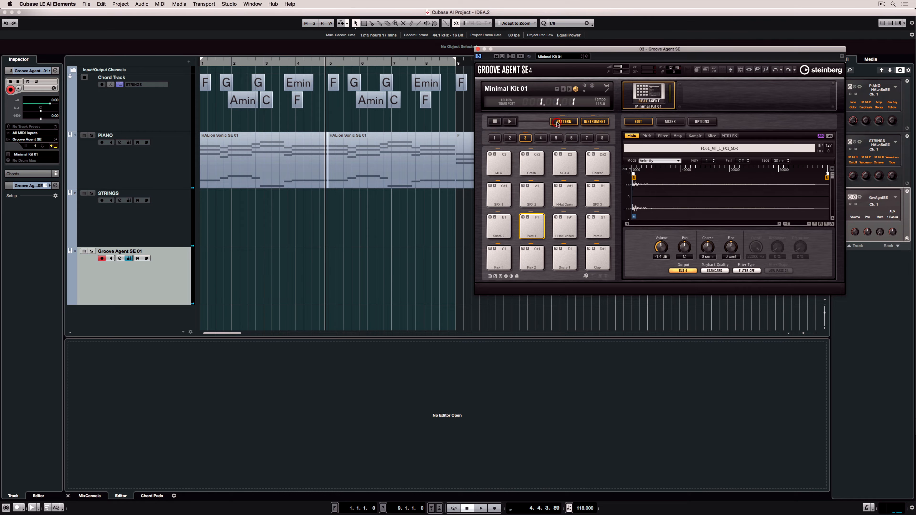
pyautogui.click(597, 194)
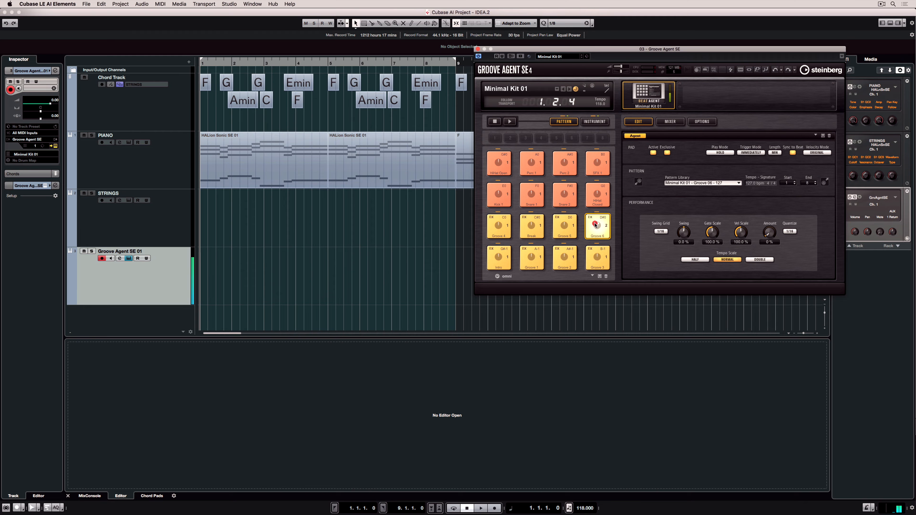
pyautogui.click(561, 254)
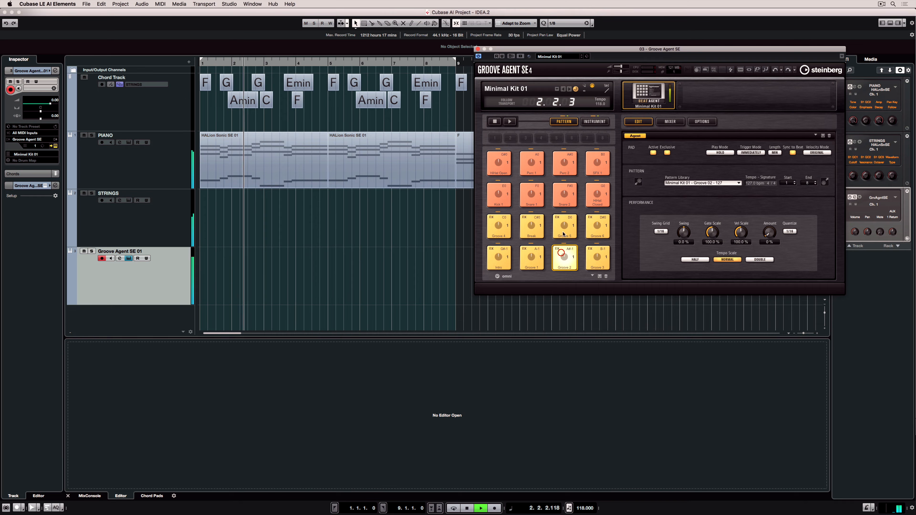
pyautogui.click(565, 198)
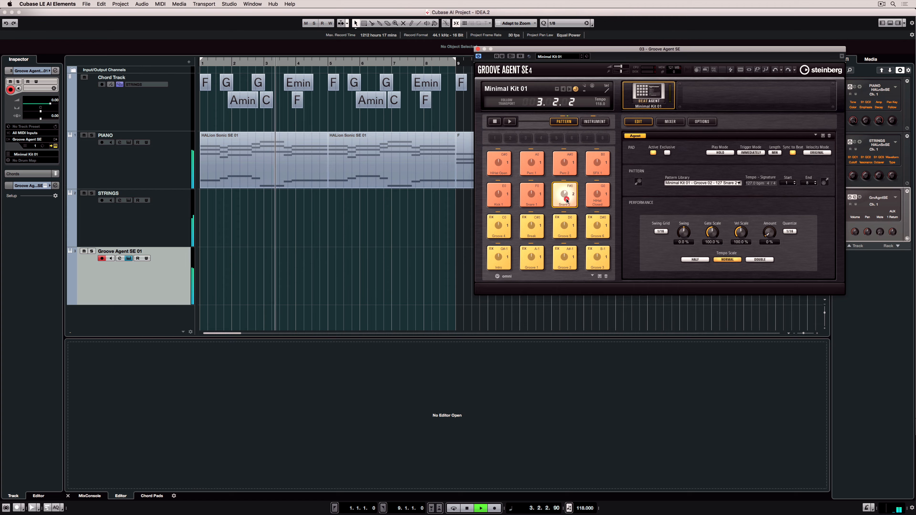
pyautogui.click(503, 198)
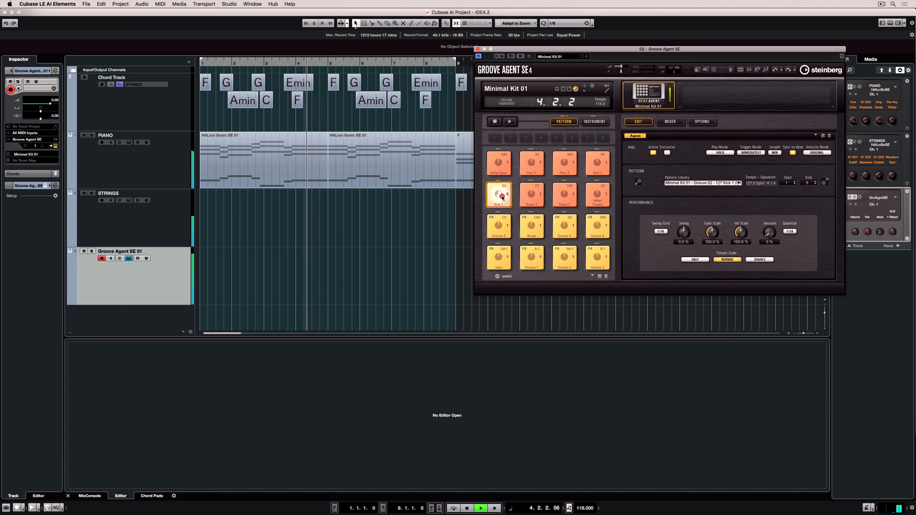
# Step: Place the Kick 1 pattern at bar 1 of the Groove Agent SE 01 track and open the part for editing
pyautogui.moveTo(502, 198); pyautogui.dragTo(206, 270)
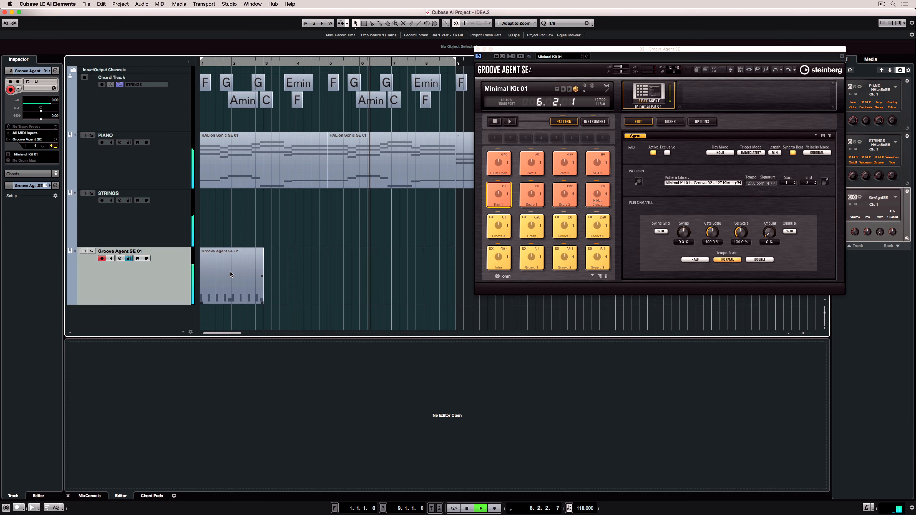
pyautogui.doubleClick(231, 274)
pyautogui.press('Home')
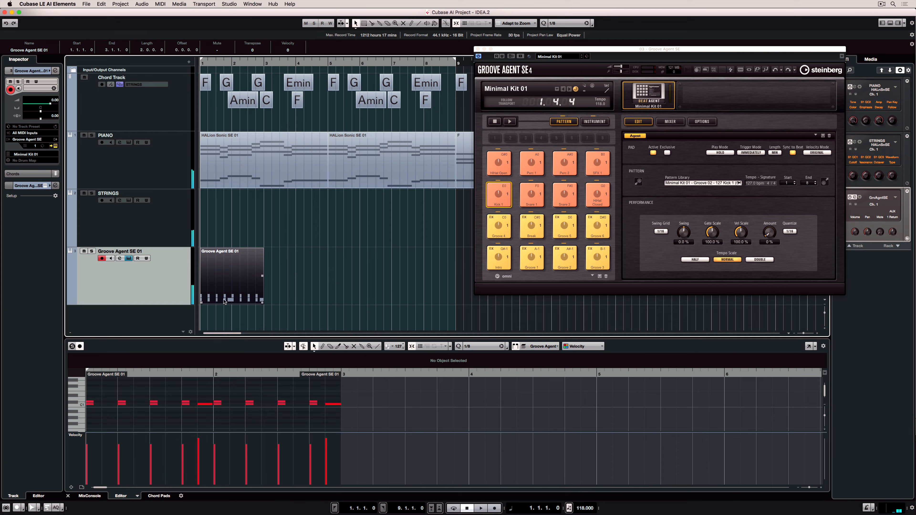
# Step: Assign the Retro Drum Kit 01 - Groove Agent SE drum map to the track and open the kick part in the drum editor
pyautogui.click(31, 161)
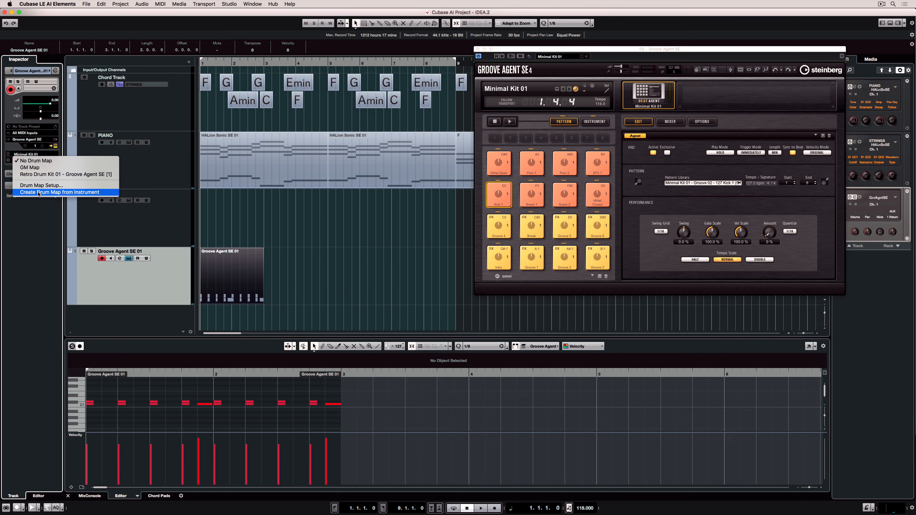
pyautogui.click(41, 175)
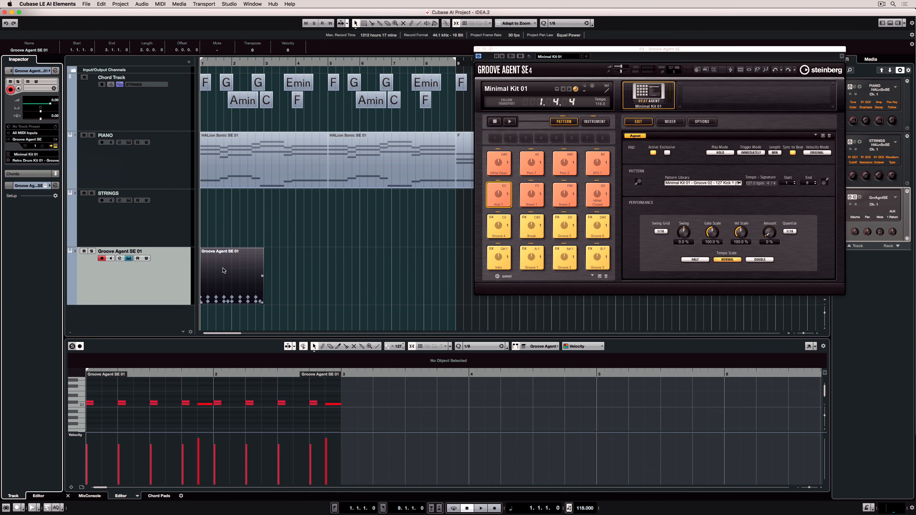
pyautogui.doubleClick(230, 284)
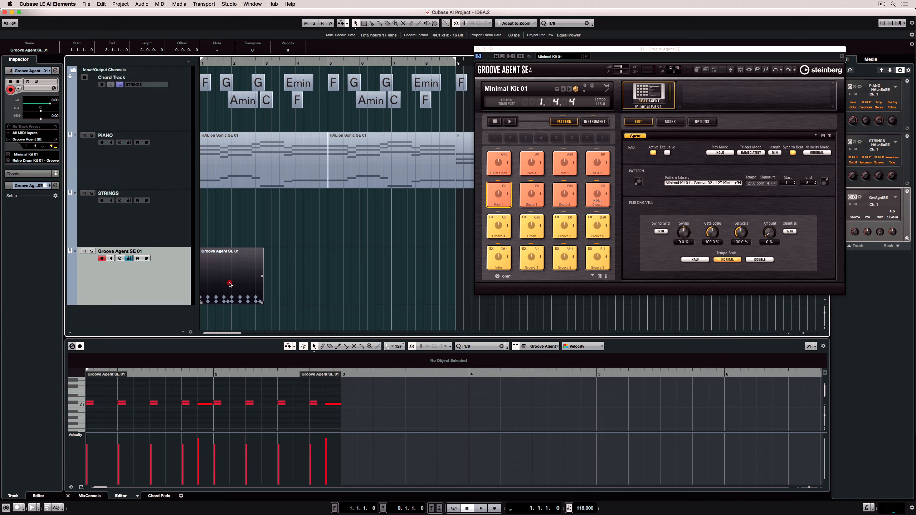
pyautogui.hscroll(-3, 207, 406)
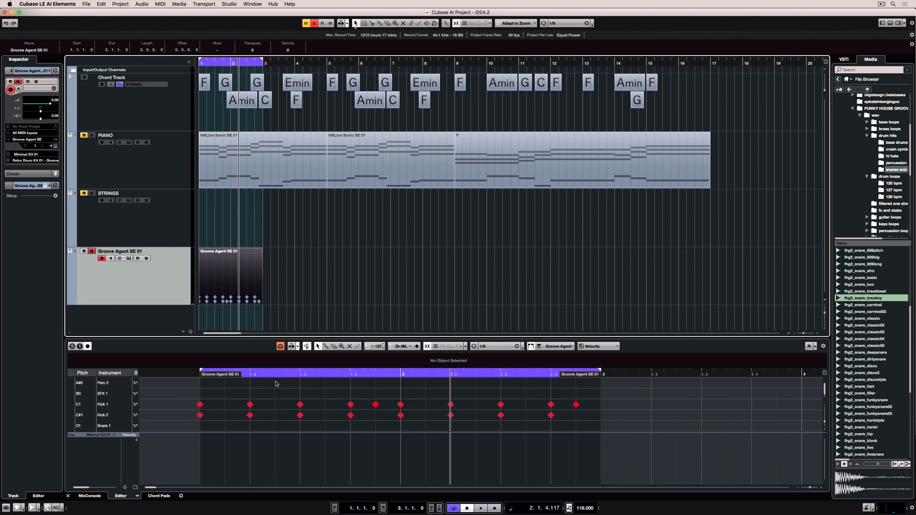
# Step: Choose the Drumstick tool and audition the Snare 1, Clap and Snare 2 sounds in the drum editor
pyautogui.click(326, 347)
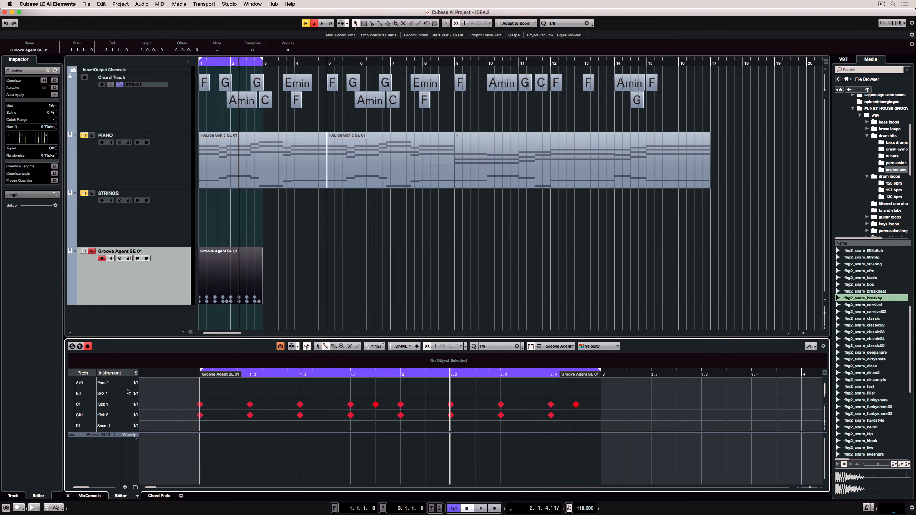
pyautogui.scroll(-2, 67, 398)
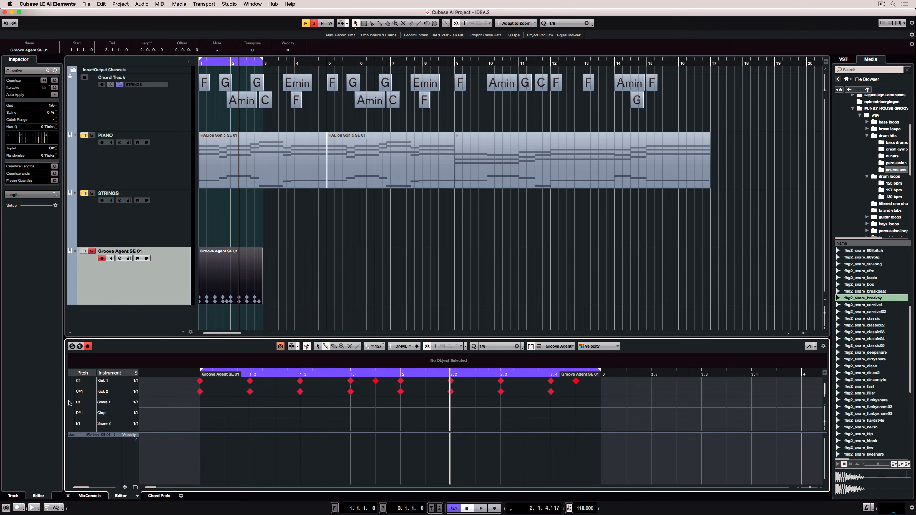
pyautogui.click(69, 400)
pyautogui.click(71, 413)
pyautogui.click(71, 423)
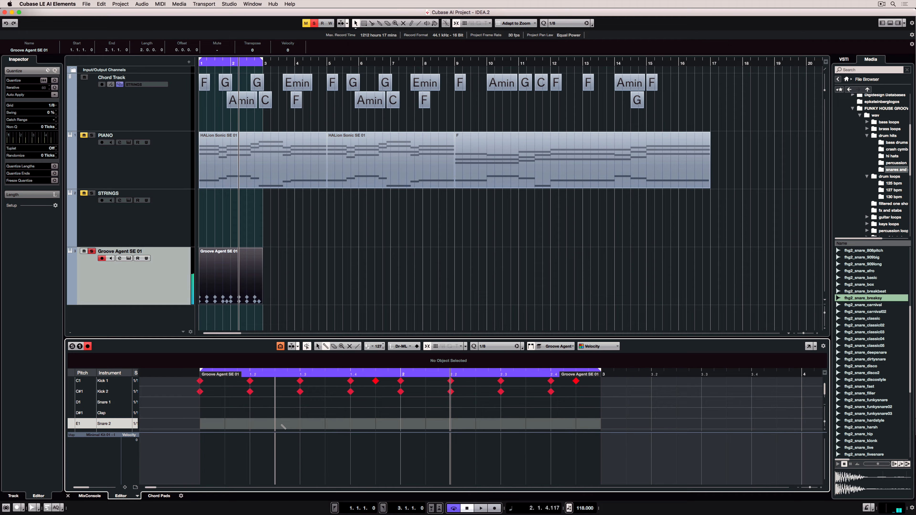
# Step: Add Snare 2 hits on beats 2 and 3 of both bars and play the loop
pyautogui.click(300, 423)
pyautogui.click(501, 424)
pyautogui.press('space')
pyautogui.click(250, 424)
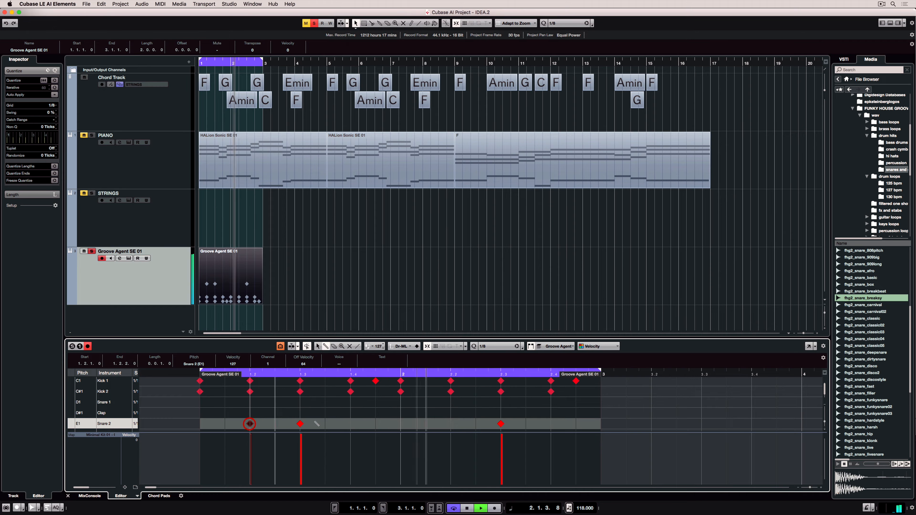
pyautogui.click(450, 423)
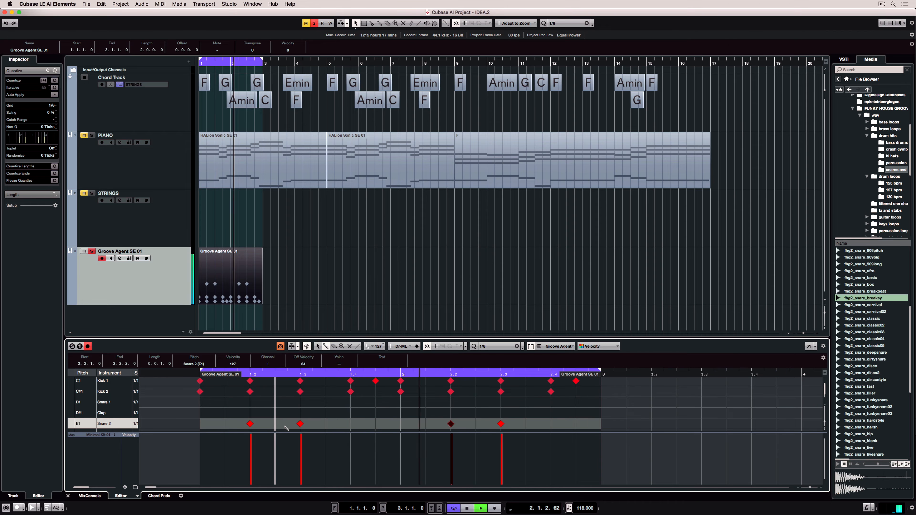
# Step: Set the quantize value to 1/16, add a Snare 2 hit one sixteenth before beat 3 of bar 1, and lower its velocity
pyautogui.click(485, 346)
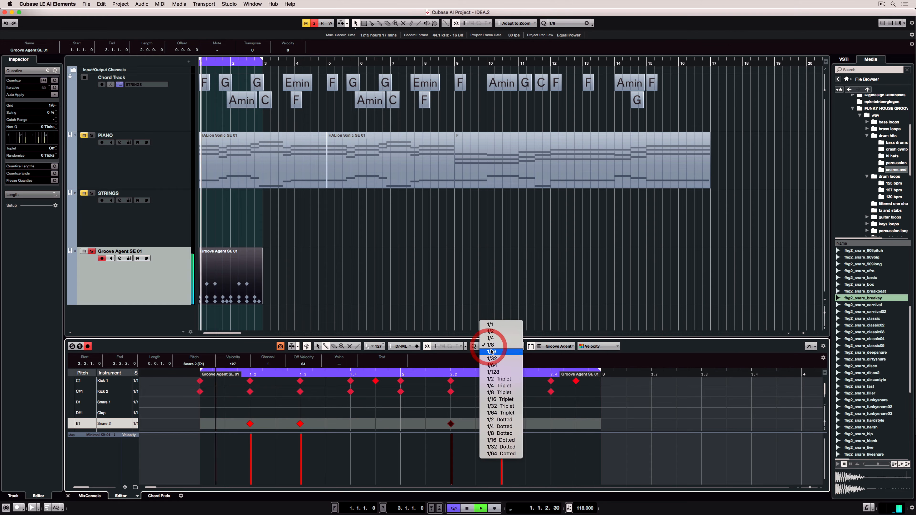
pyautogui.click(491, 351)
pyautogui.click(287, 423)
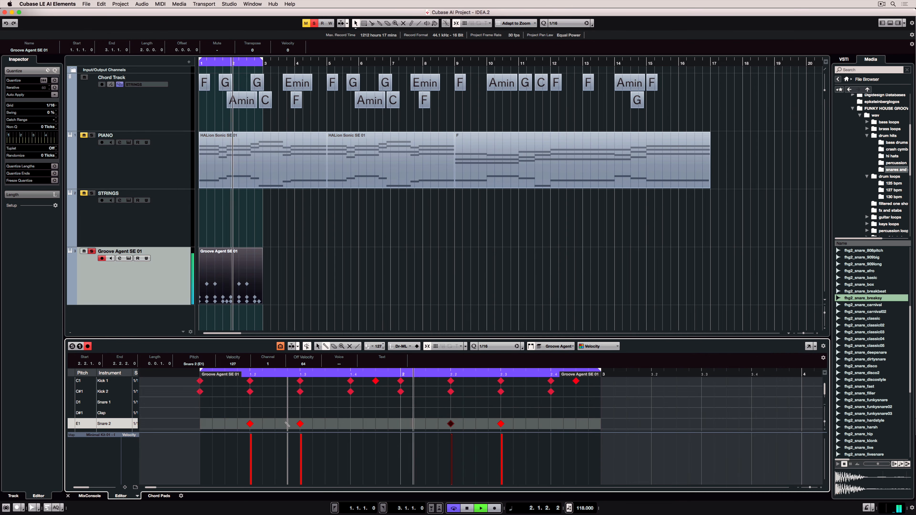
pyautogui.rightClick(319, 420)
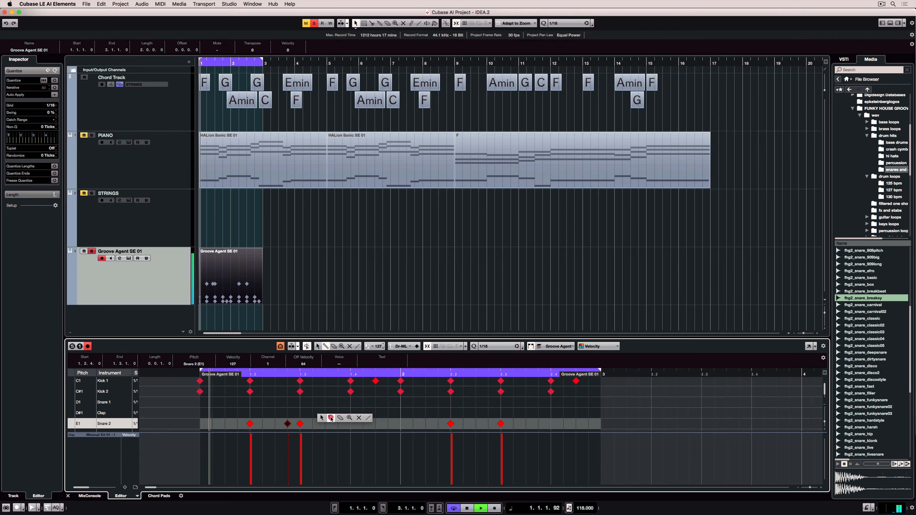
pyautogui.click(321, 419)
pyautogui.click(287, 447)
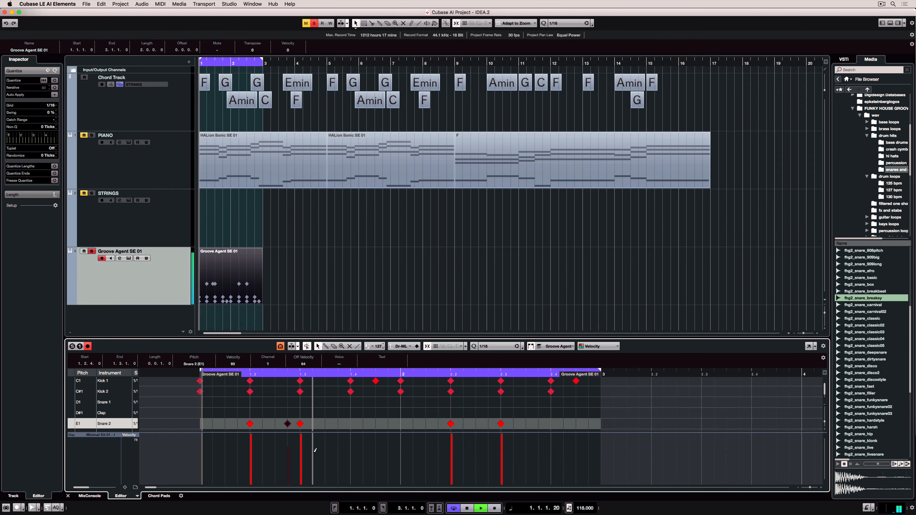
# Step: Draw a Snare 2 roll in sixteenths from beat 4 of bar 2 to bar 3 and ramp its velocities upward
pyautogui.rightClick(489, 422)
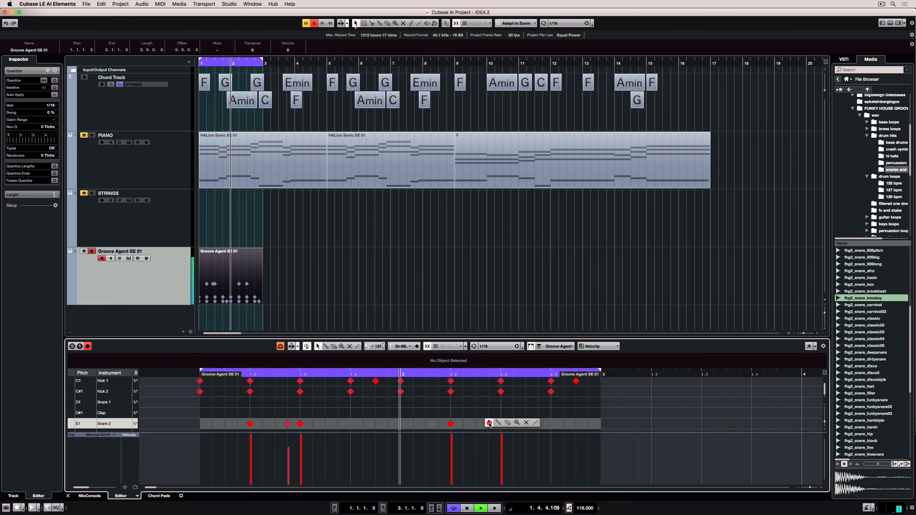
pyautogui.click(499, 423)
pyautogui.moveTo(553, 424); pyautogui.dragTo(601, 424)
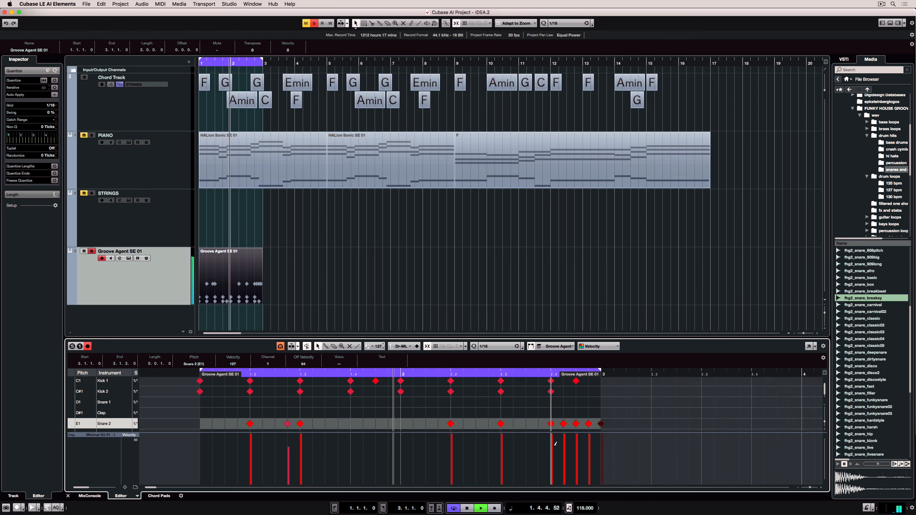
pyautogui.moveTo(543, 411); pyautogui.dragTo(553, 465)
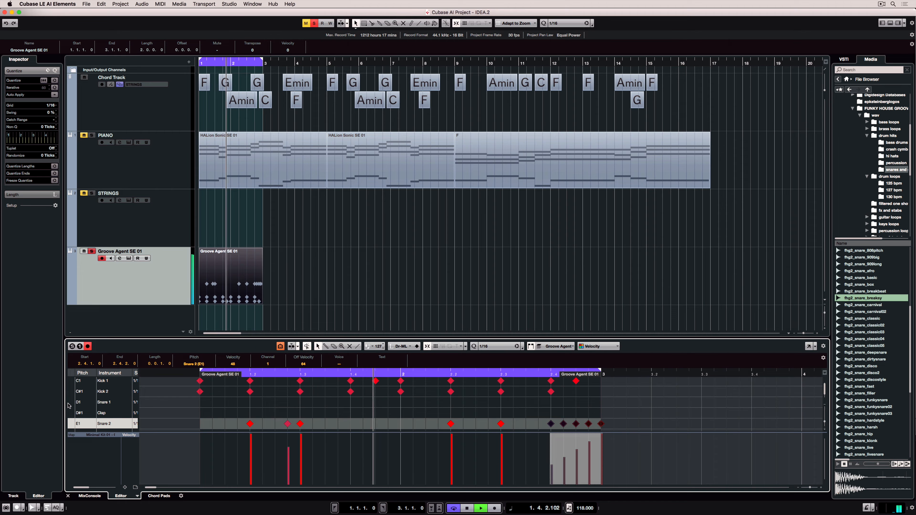
# Step: Fill the HHat Closed lane with sixteenth notes from bar 1 to bar 3
pyautogui.scroll(-2, 68, 404)
pyautogui.scroll(-1, 69, 404)
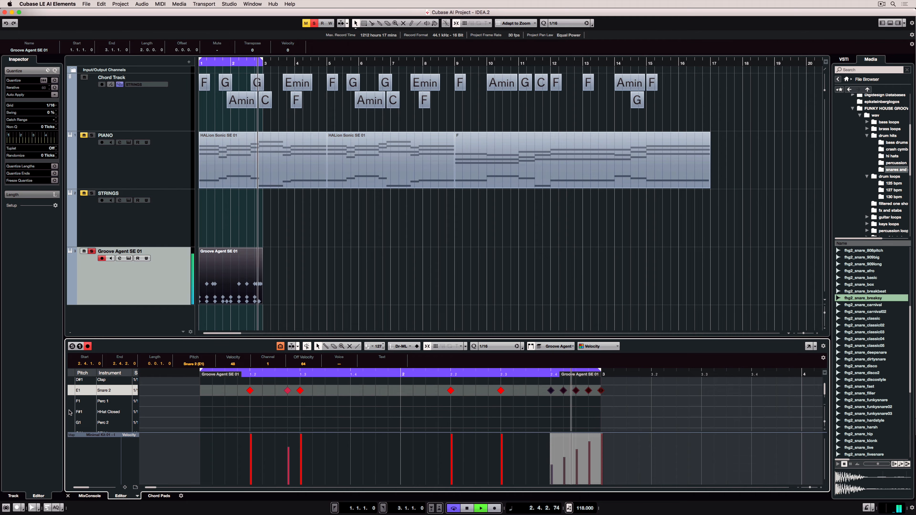
pyautogui.click(68, 411)
pyautogui.click(70, 411)
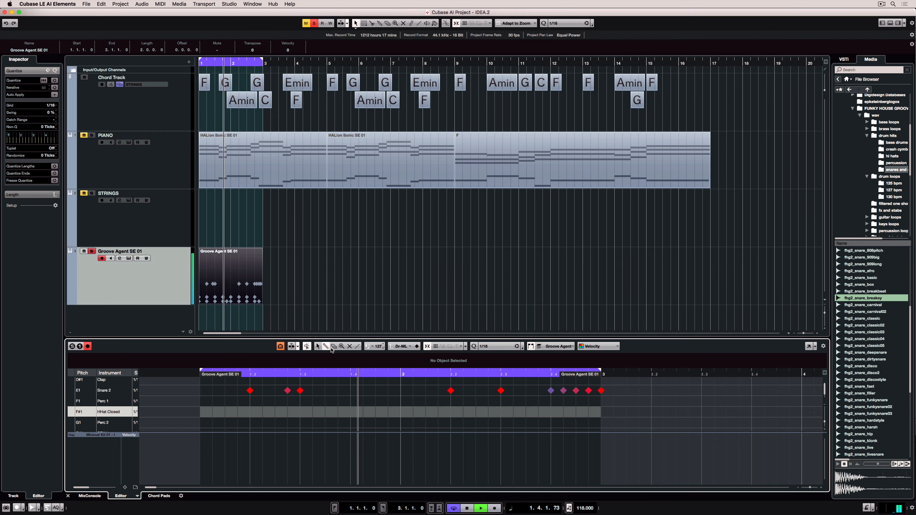
pyautogui.moveTo(200, 412); pyautogui.dragTo(601, 409)
pyautogui.press('1')
pyautogui.click(178, 403)
# Step: Vary the closed hi-hat velocities in beats 1 and 2 of bar 1, ramping up the second to fourth hits, and play the loop
pyautogui.rightClick(195, 437)
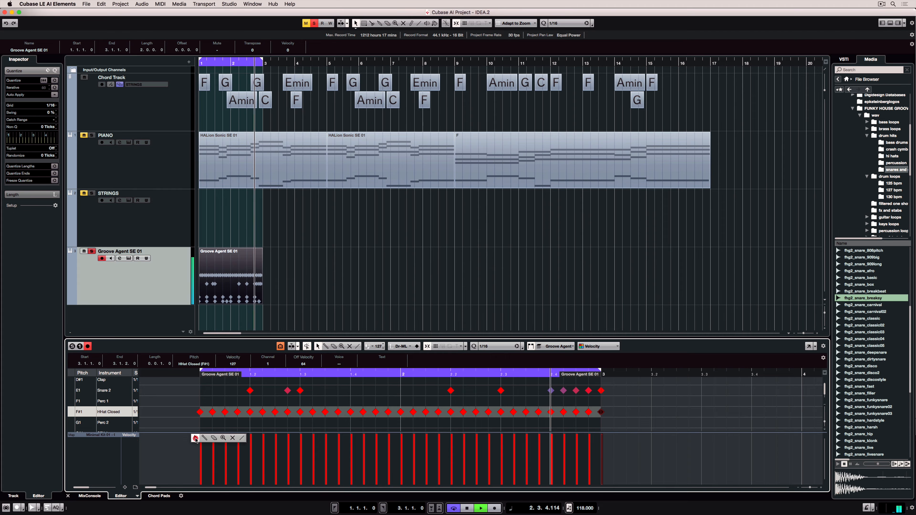
pyautogui.click(195, 437)
pyautogui.moveTo(212, 398); pyautogui.dragTo(210, 455)
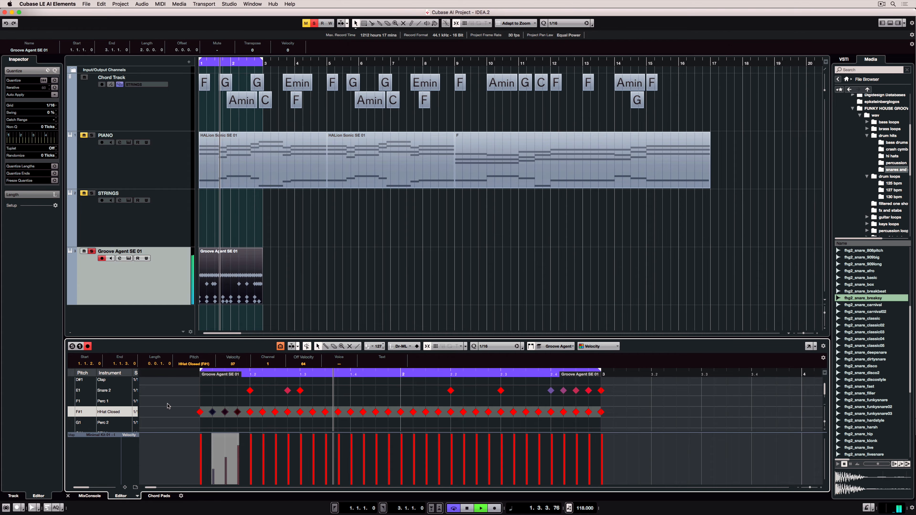
pyautogui.click(188, 374)
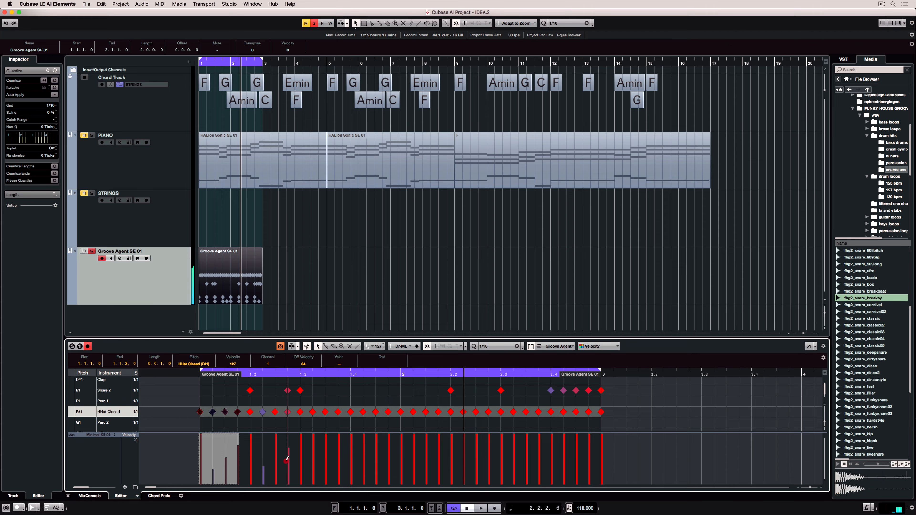
pyautogui.click(185, 373)
pyautogui.press('space')
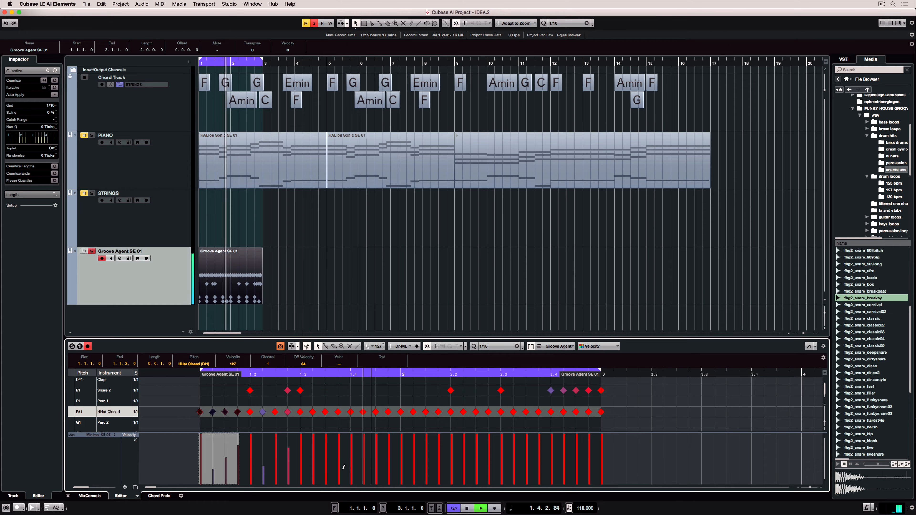
# Step: Delete the two closed hi-hat notes directly after beat 3 of bar 1
pyautogui.click(313, 412)
pyautogui.rightClick(313, 412)
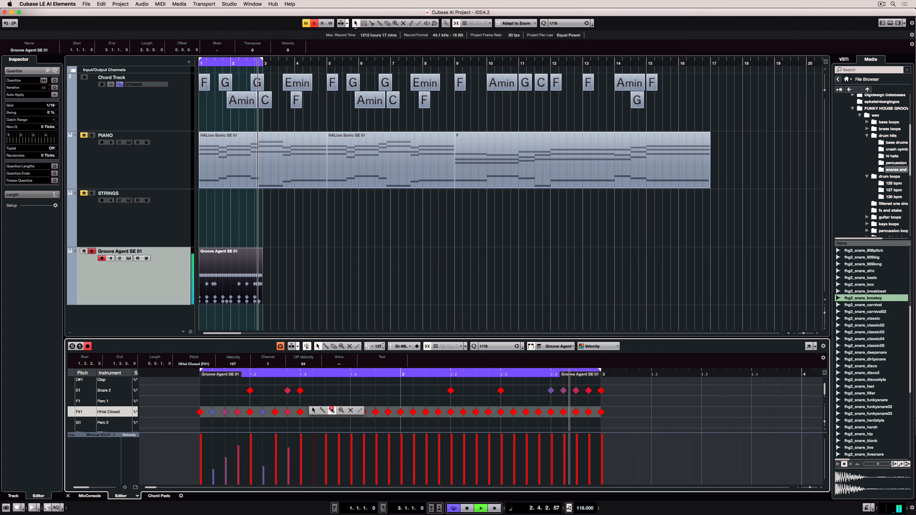
pyautogui.click(322, 412)
pyautogui.click(313, 413)
pyautogui.click(324, 412)
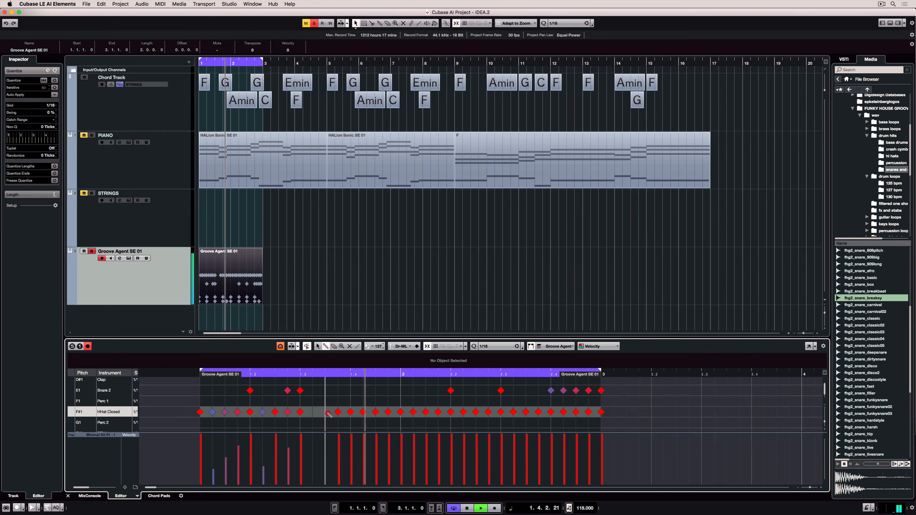
# Step: Set the quantize value to 1/32 and add closed hi-hat notes on either side of the last sixteenth of beat 3 in bar 1
pyautogui.click(492, 346)
pyautogui.click(491, 351)
pyautogui.click(331, 411)
pyautogui.click(345, 412)
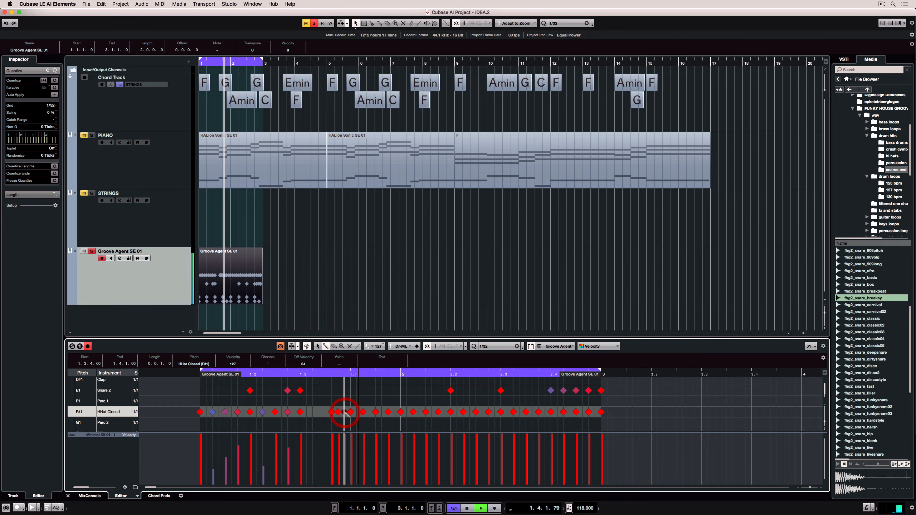
# Step: Select the three fast closed hi-hat notes before beat 4 of bar 1 and ramp their velocities upward
pyautogui.rightClick(330, 425)
pyautogui.click(337, 439)
pyautogui.moveTo(330, 400); pyautogui.dragTo(331, 457)
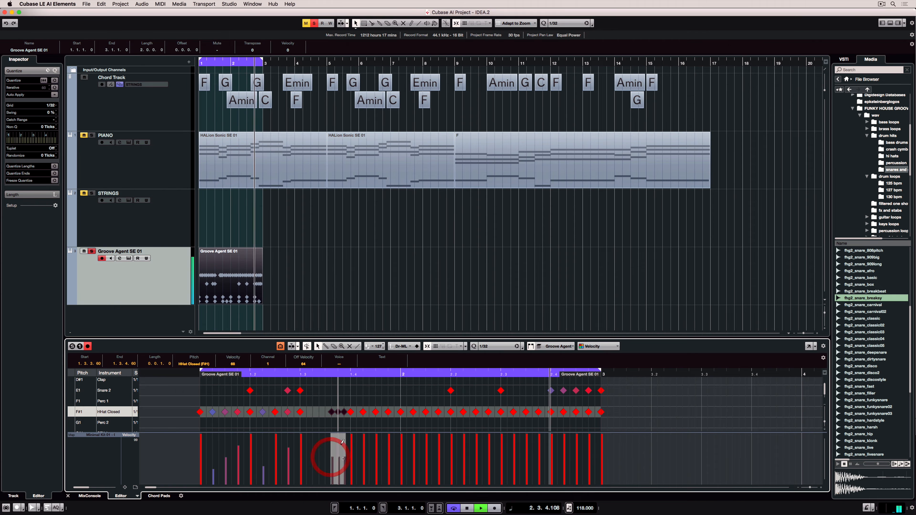
pyautogui.press('h')
pyautogui.press('h')
pyautogui.press('h')
pyautogui.press('h')
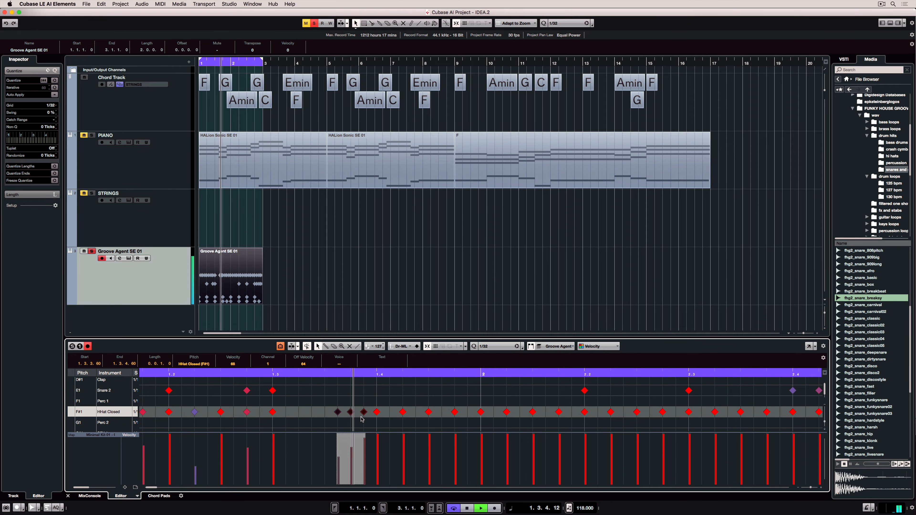
# Step: Add a Kick 2 hit on the second sixteenth of bar 1 and remove the Snare 2 roll on beat 4 of bar 2
pyautogui.press('g')
pyautogui.press('g')
pyautogui.press('g')
pyautogui.press('g')
pyautogui.press('g')
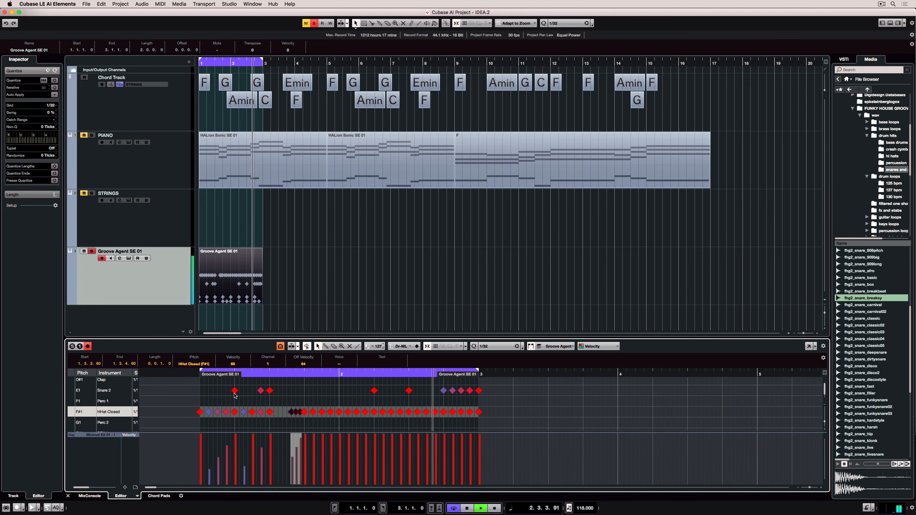
pyautogui.scroll(2, 230, 395)
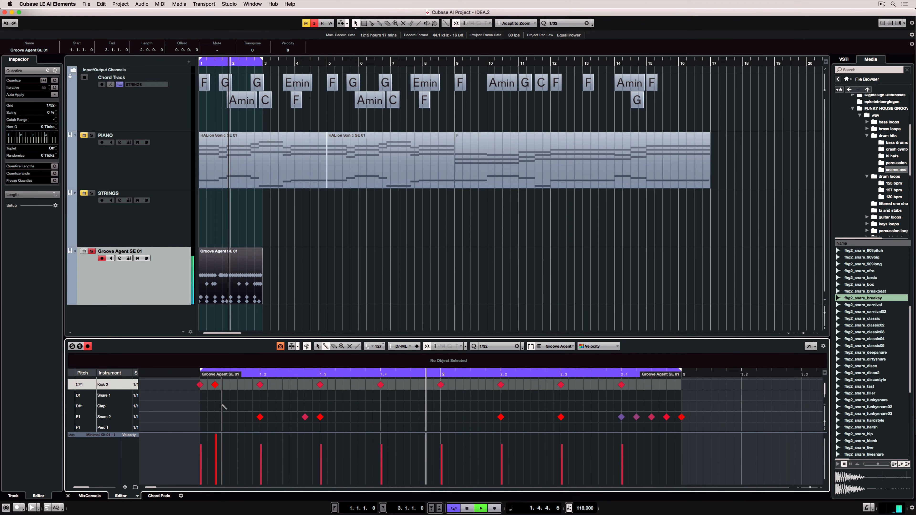
pyautogui.press('g')
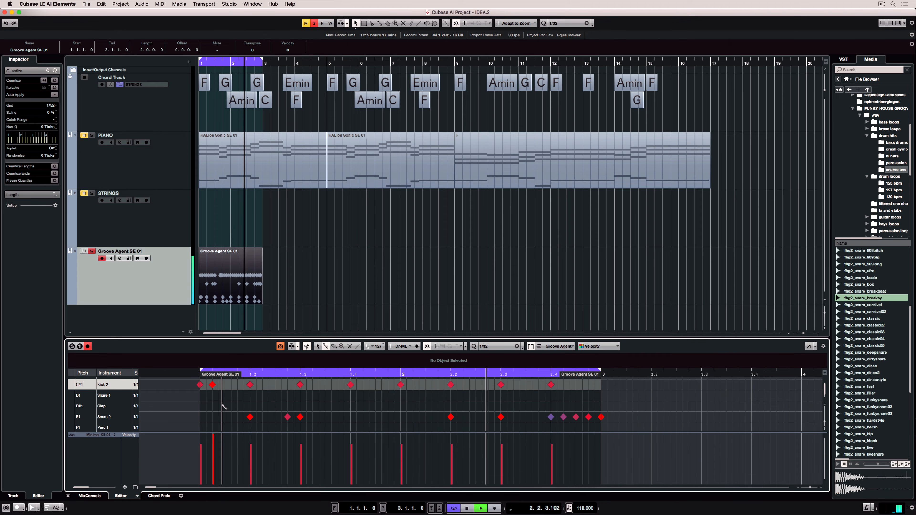
pyautogui.click(189, 414)
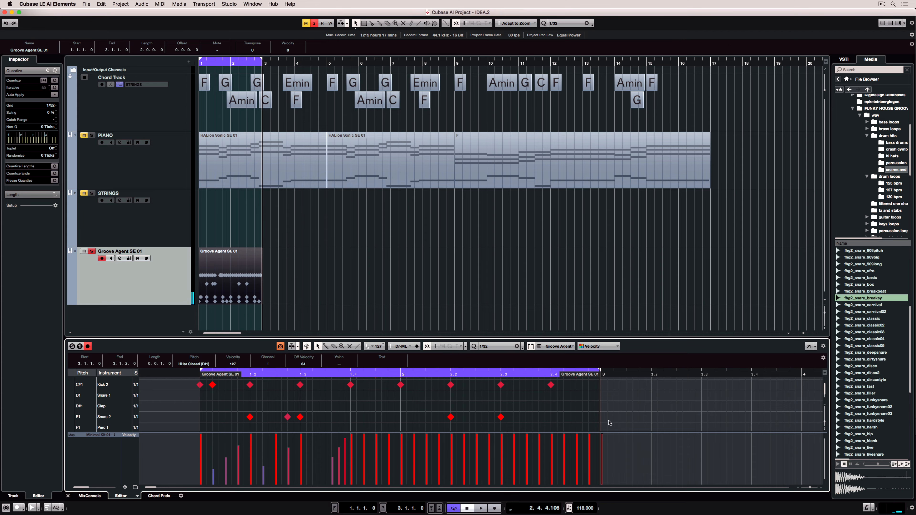
# Step: Set the quantize value to 1/64, draw a Clap roll across beat 4 of bar 2 with velocities rising to the end, and play it
pyautogui.click(491, 346)
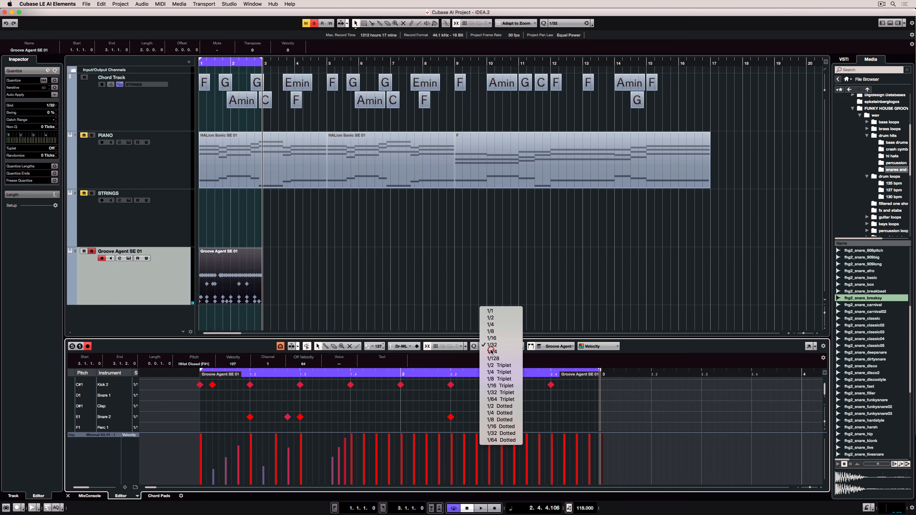
pyautogui.click(491, 351)
pyautogui.press('h')
pyautogui.press('h')
pyautogui.press('h')
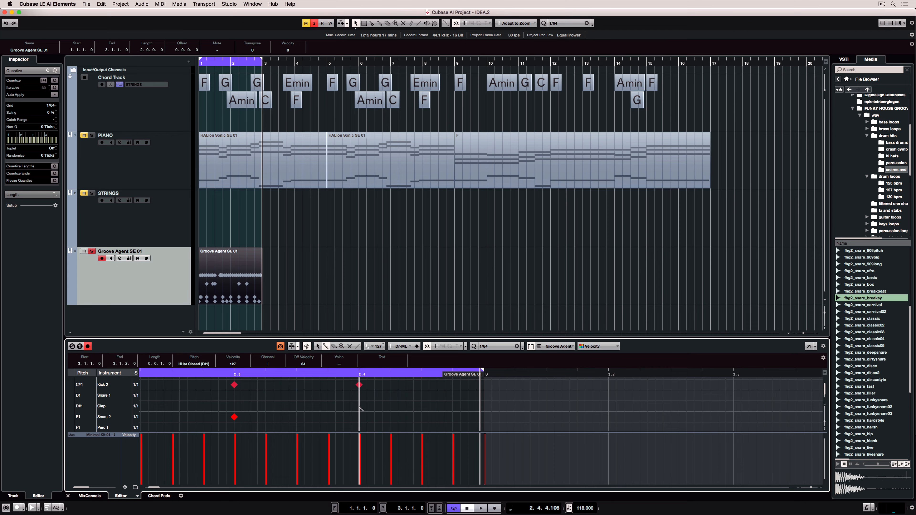
pyautogui.moveTo(360, 407); pyautogui.dragTo(381, 406)
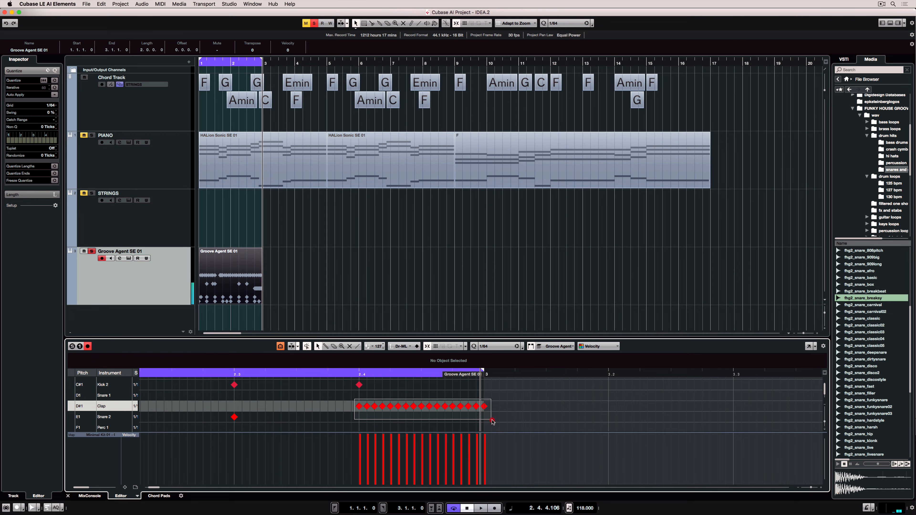
pyautogui.moveTo(493, 422); pyautogui.dragTo(491, 420)
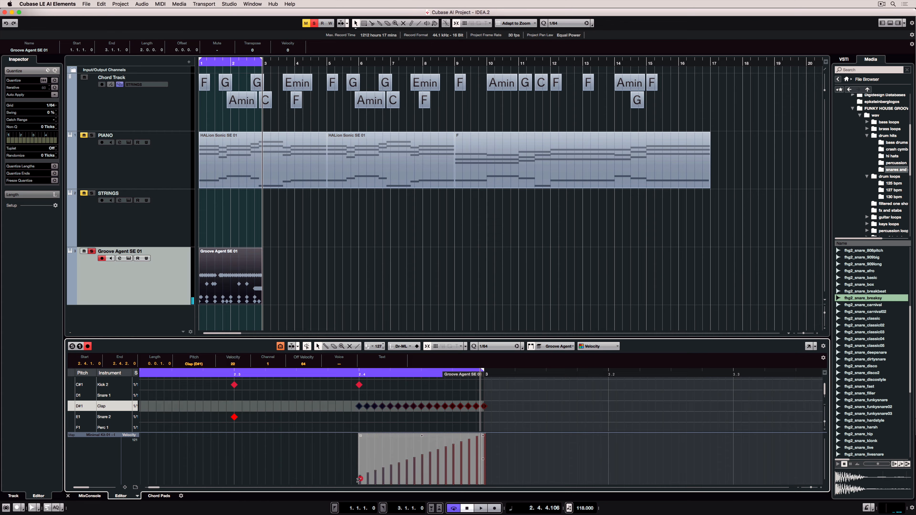
pyautogui.press('space')
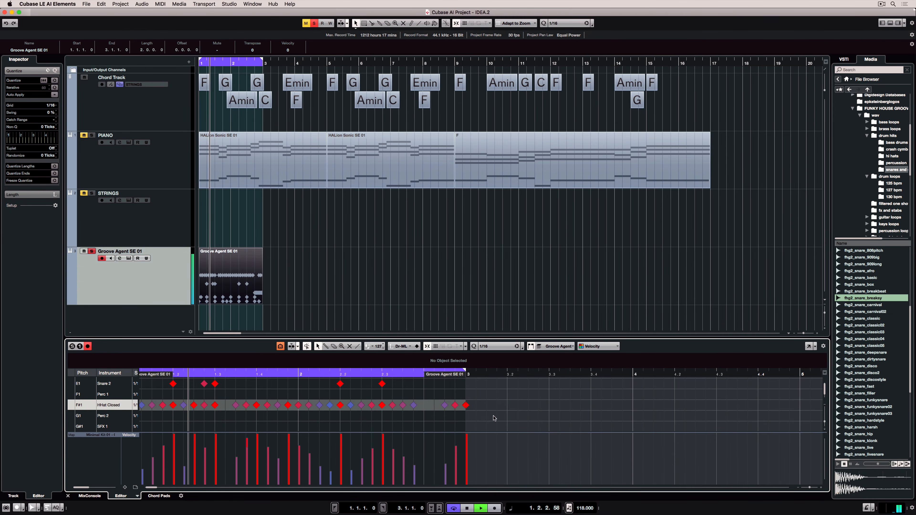
# Step: Select all closed hi-hat notes, try a quantize swing of 100 %, and settle on 75 %
pyautogui.moveTo(494, 418); pyautogui.dragTo(177, 411)
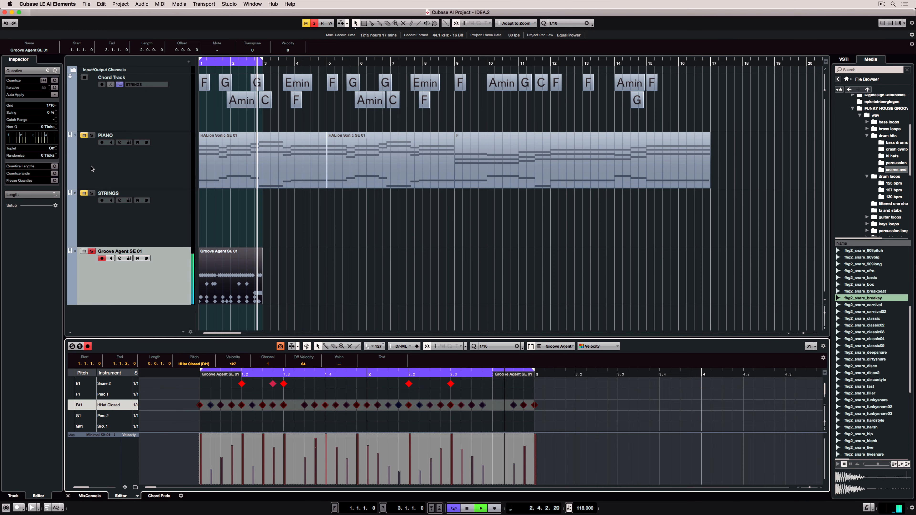
pyautogui.click(55, 110)
pyautogui.click(55, 110)
pyautogui.click(56, 110)
pyautogui.click(56, 111)
pyautogui.click(55, 110)
pyautogui.doubleClick(48, 112)
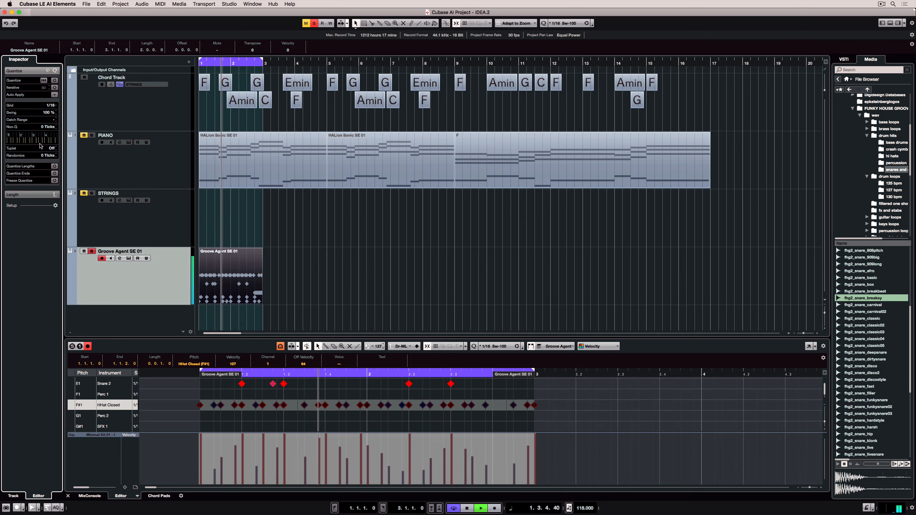
pyautogui.click(52, 113)
pyautogui.write('75')
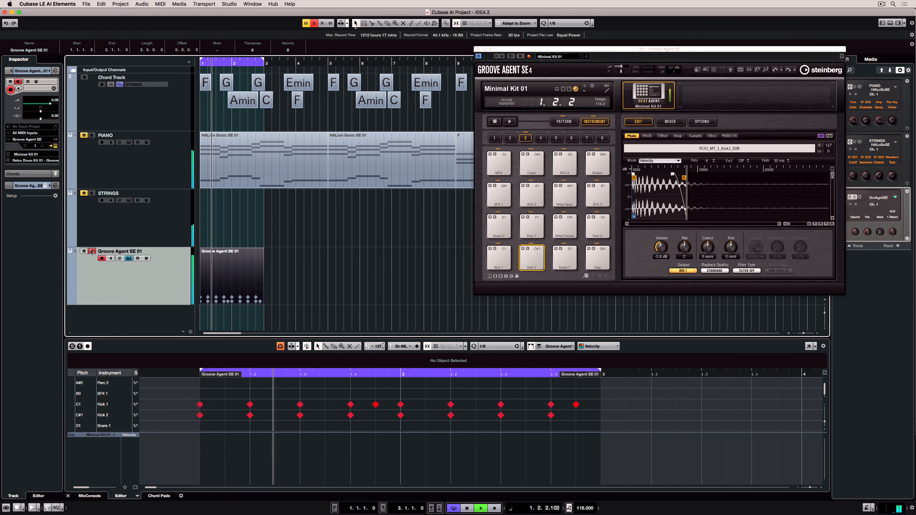
# Step: Set the Kick 2 pad's volume to 1.0 dB and apply a Tube Drive filter with 1013 Hz cutoff and 28 % distortion
pyautogui.click(535, 258)
pyautogui.moveTo(660, 247); pyautogui.dragTo(703, 243)
pyautogui.click(746, 271)
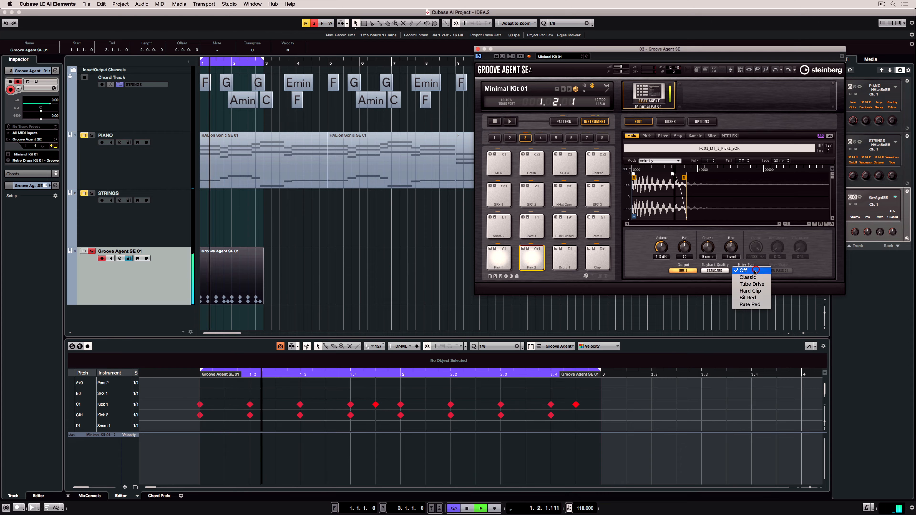
pyautogui.click(753, 277)
pyautogui.moveTo(756, 247); pyautogui.dragTo(754, 252)
pyautogui.click(746, 270)
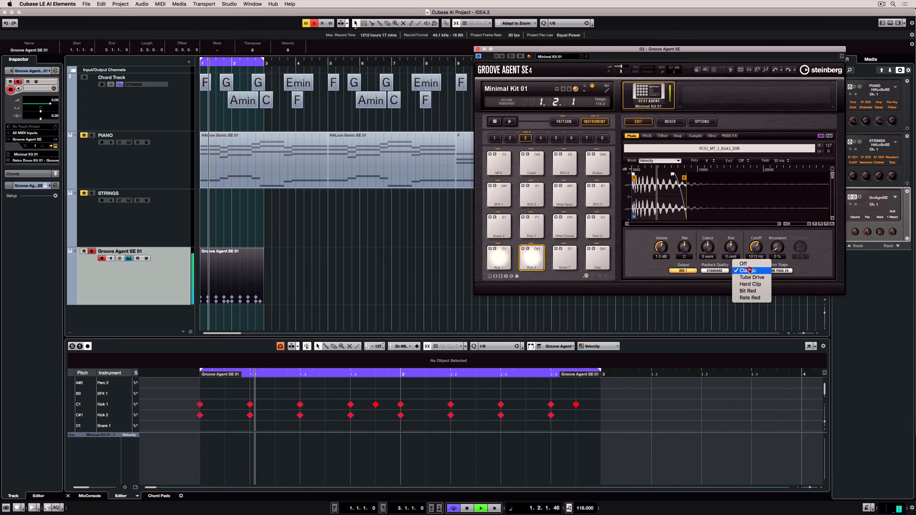
pyautogui.click(750, 277)
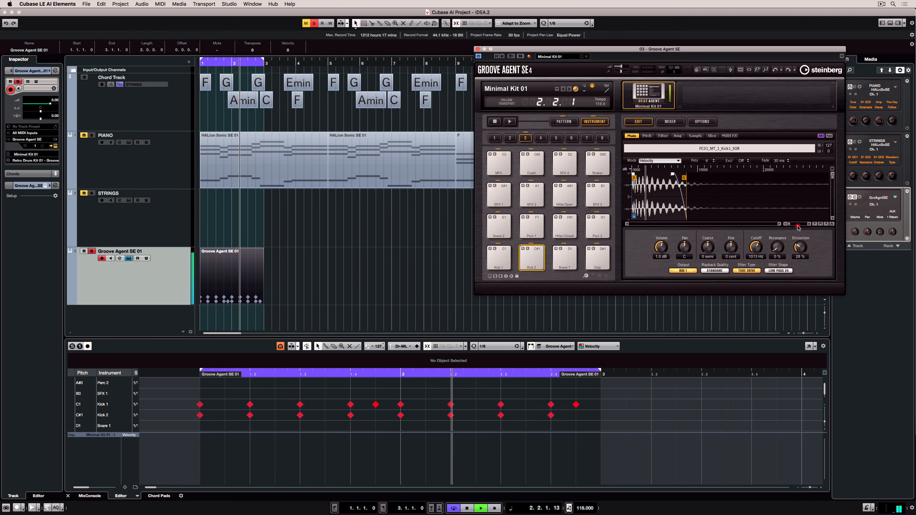
# Step: Select the Snare 2 pad and raise its AUX 1 send to -5.0 dB in the amp settings
pyautogui.click(568, 256)
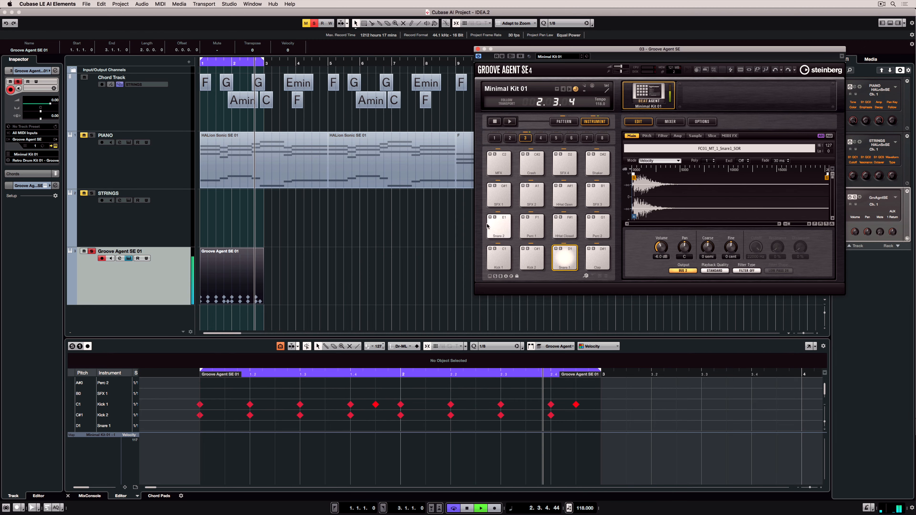
pyautogui.click(493, 229)
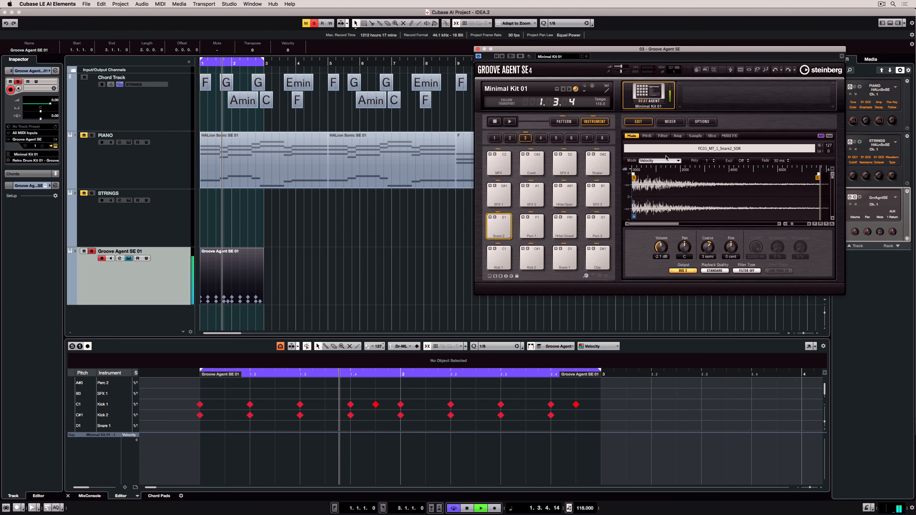
pyautogui.click(677, 135)
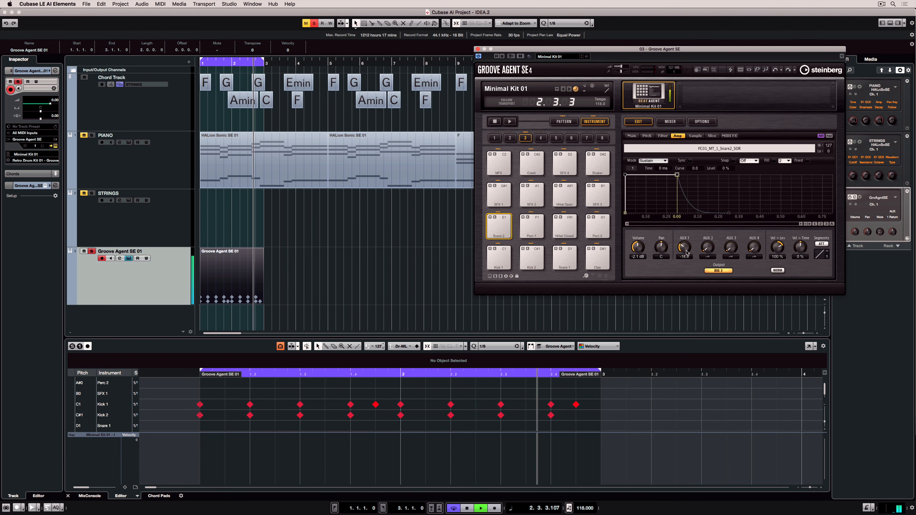
pyautogui.moveTo(685, 249); pyautogui.dragTo(686, 237)
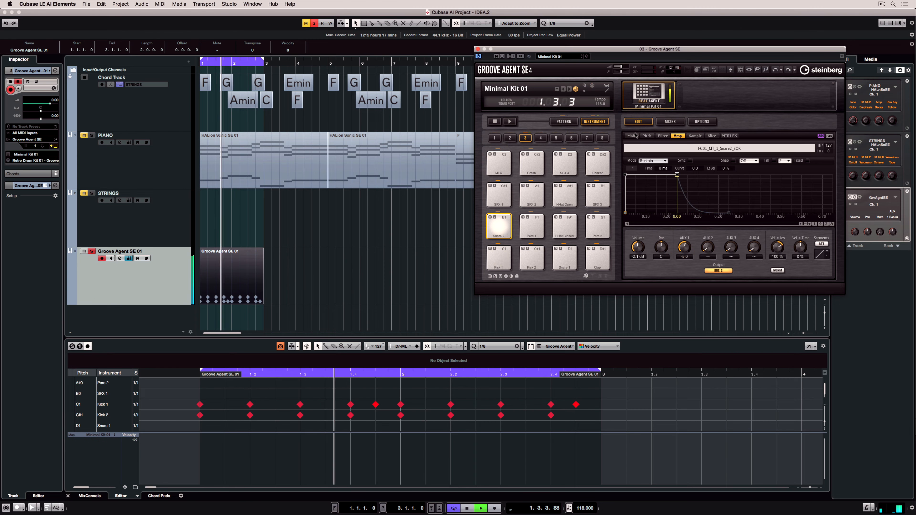
# Step: Set the Reverb on AUX FX 1 in the Groove Agent mixer to 68 % main time and 62 % room size
pyautogui.click(669, 121)
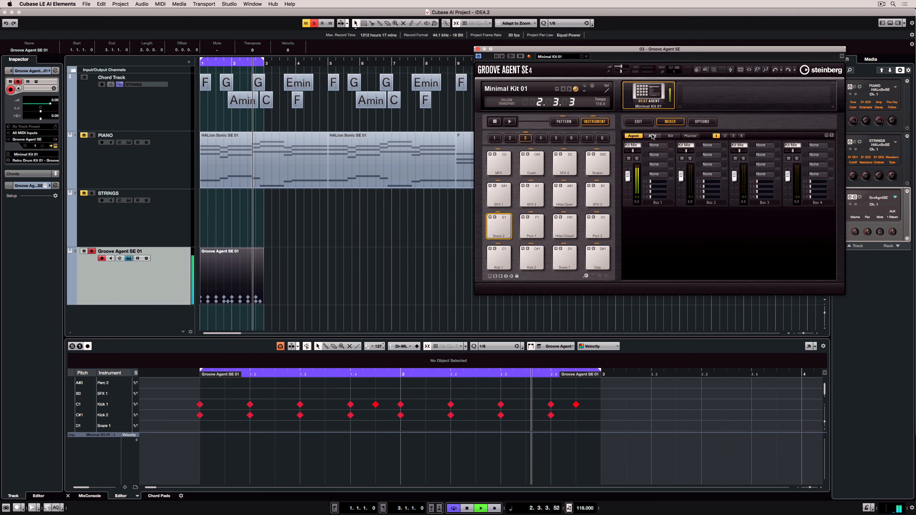
pyautogui.click(651, 135)
pyautogui.click(656, 145)
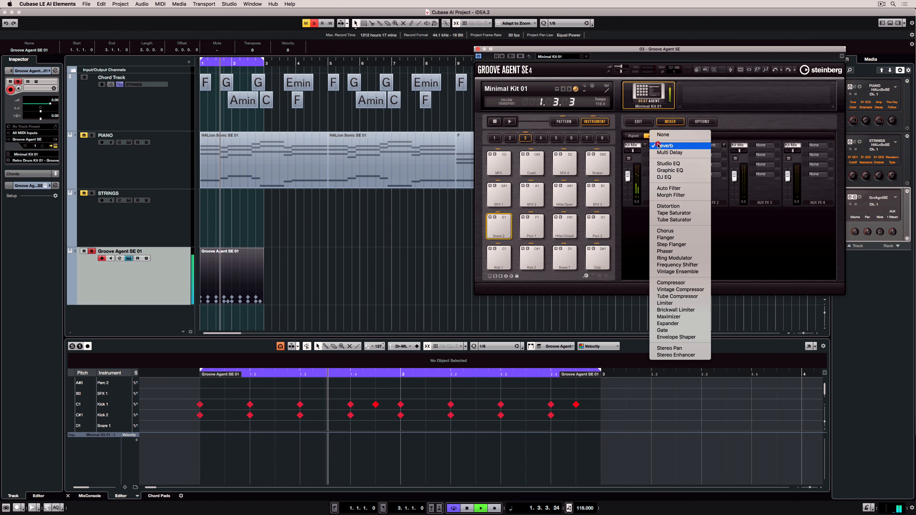
pyautogui.click(660, 148)
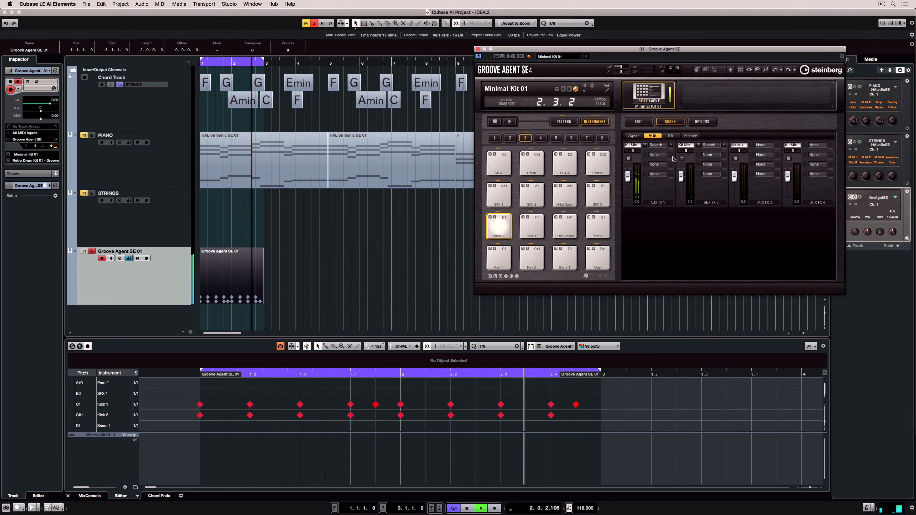
pyautogui.click(670, 145)
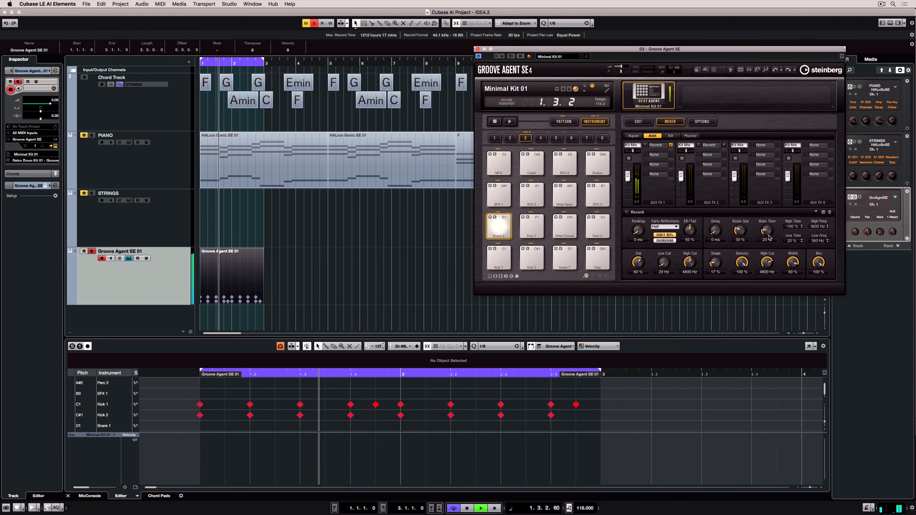
pyautogui.moveTo(766, 230); pyautogui.dragTo(764, 197)
pyautogui.moveTo(740, 230); pyautogui.dragTo(740, 208)
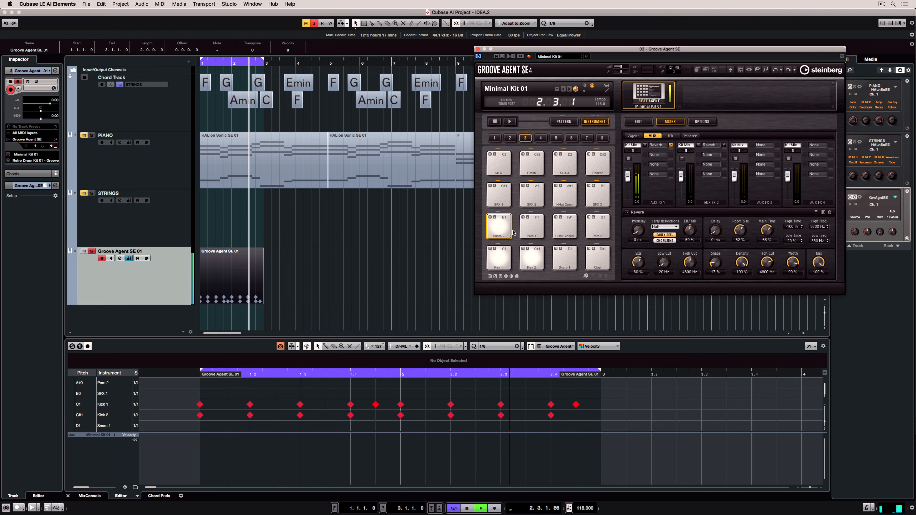
# Step: Apply a Tube Drive filter to Snare 2 with 22000 Hz cutoff, 63 % resonance and 66 % distortion, and shorten the sample's end
pyautogui.click(637, 121)
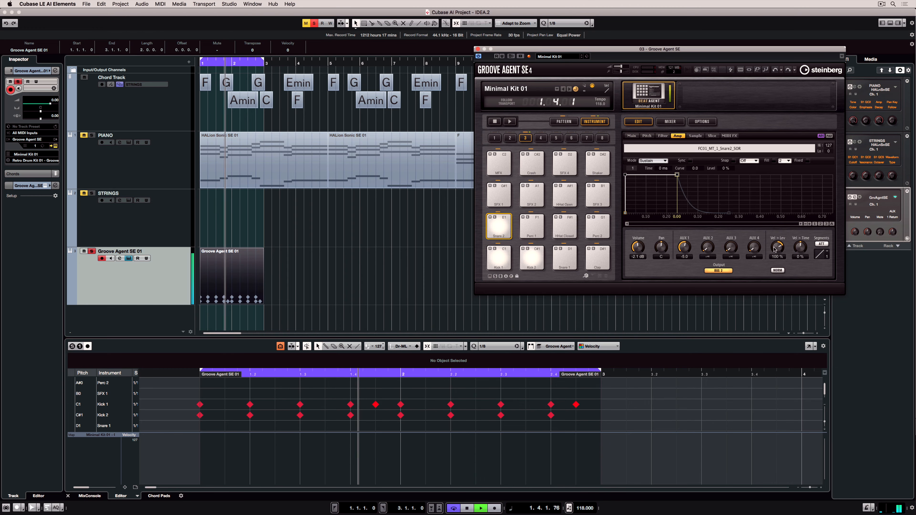
pyautogui.click(632, 136)
pyautogui.click(747, 270)
pyautogui.click(753, 284)
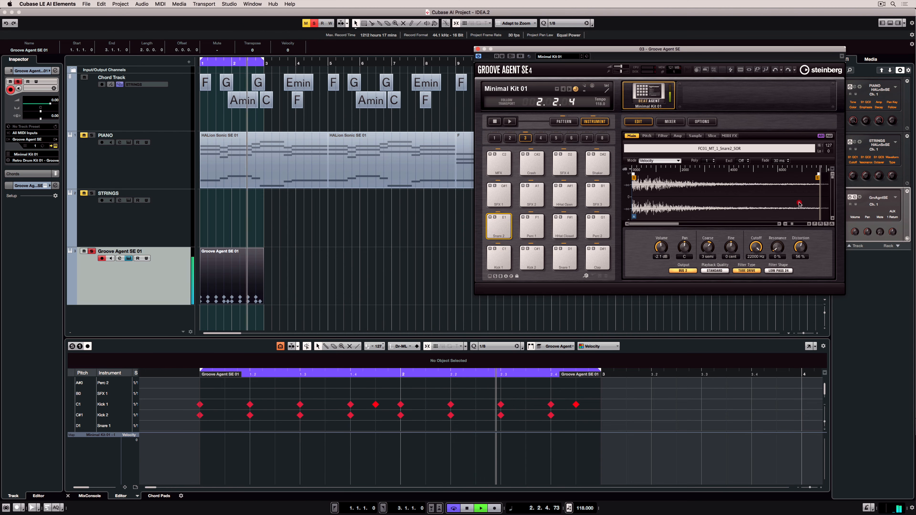
pyautogui.moveTo(756, 246)
pyautogui.mouseDown()
pyautogui.moveTo(754, 265)
pyautogui.moveTo(755, 243)
pyautogui.mouseUp()
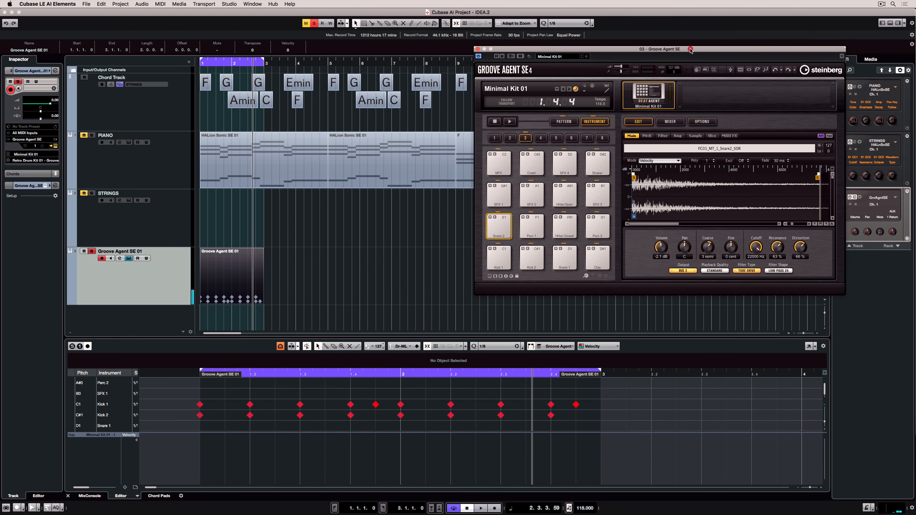
pyautogui.moveTo(691, 49); pyautogui.dragTo(546, 43)
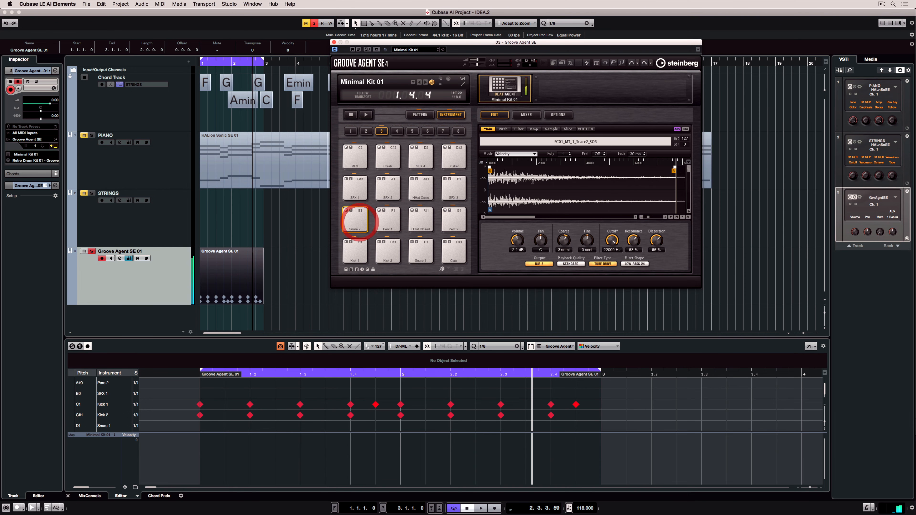
pyautogui.moveTo(673, 171); pyautogui.dragTo(522, 173)
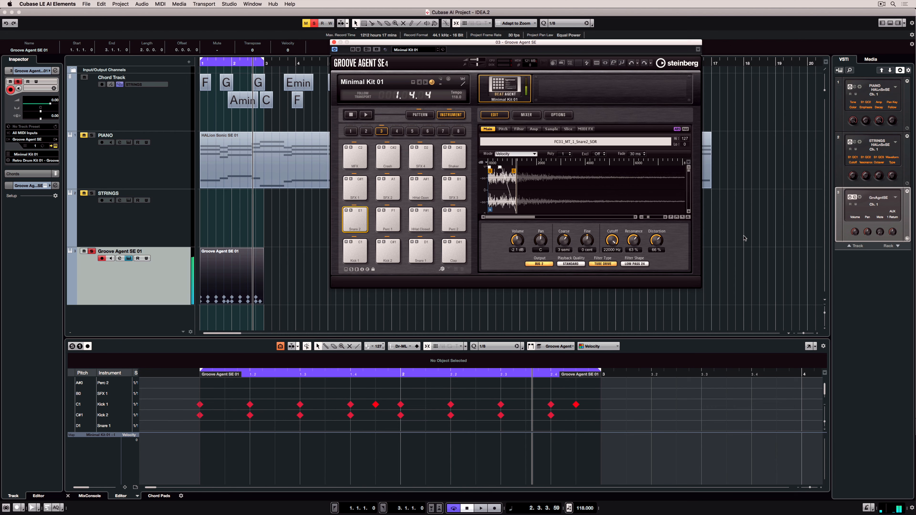
# Step: Audition snare samples in the file browser, load fhg2_snare_breaksy onto the Snare 2 pad, and play the loop with it
pyautogui.click(871, 59)
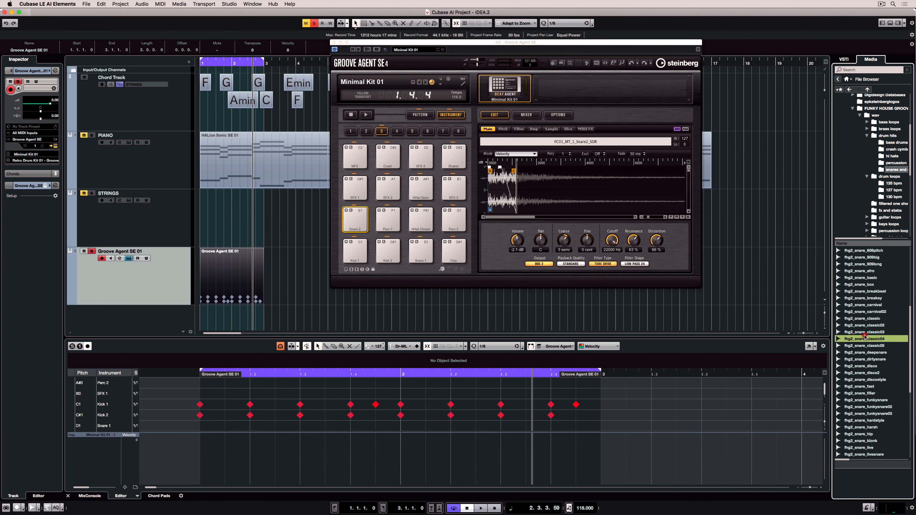
pyautogui.click(865, 339)
pyautogui.click(867, 352)
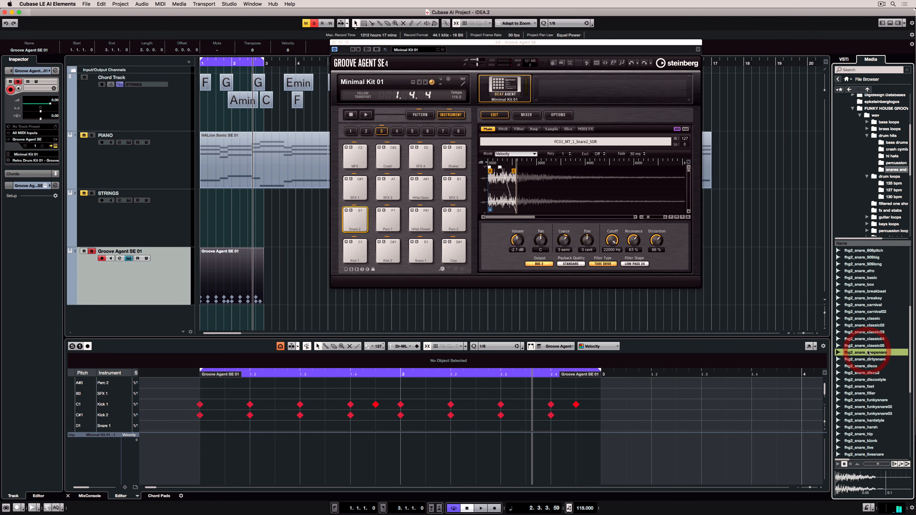
pyautogui.click(867, 325)
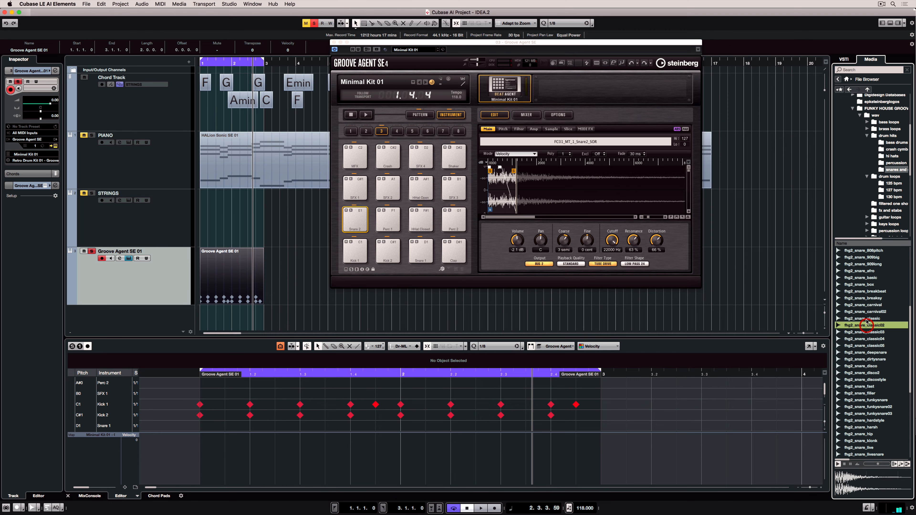
pyautogui.moveTo(866, 297); pyautogui.dragTo(524, 253)
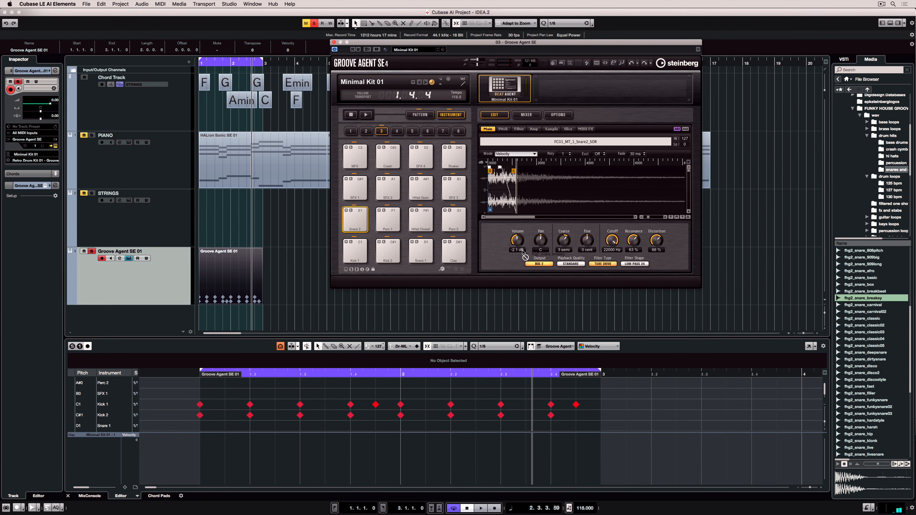
pyautogui.moveTo(355, 217); pyautogui.dragTo(354, 216)
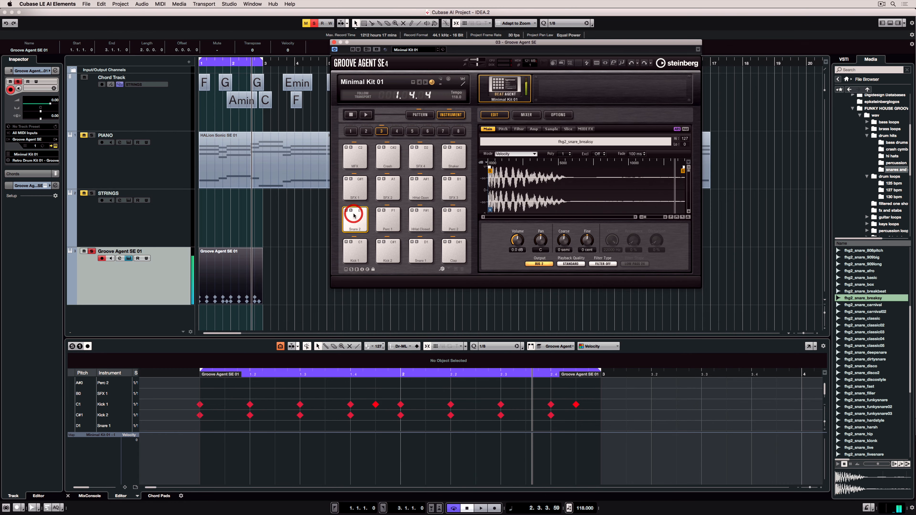
pyautogui.press('space')
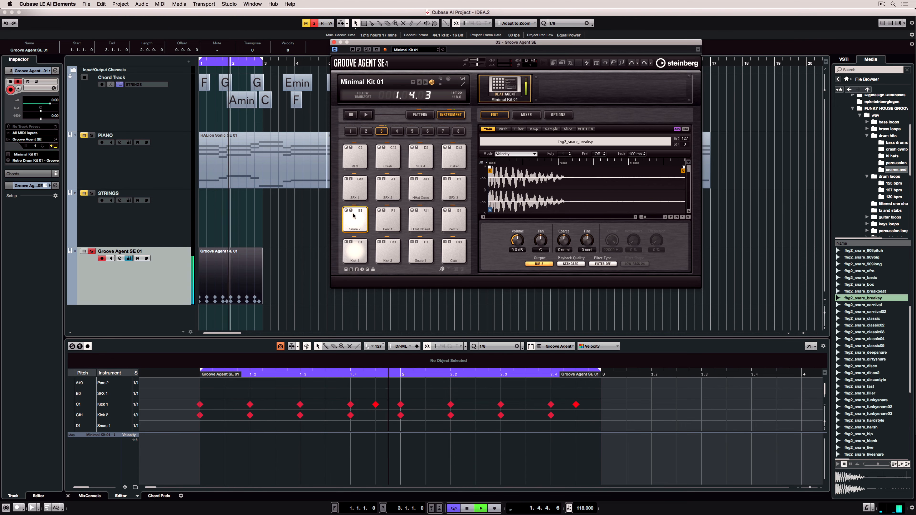
# Step: Show the pattern pads and try Metallic Percussion Kit 01 - Groove 03 on the Groove 4 pad
pyautogui.click(429, 116)
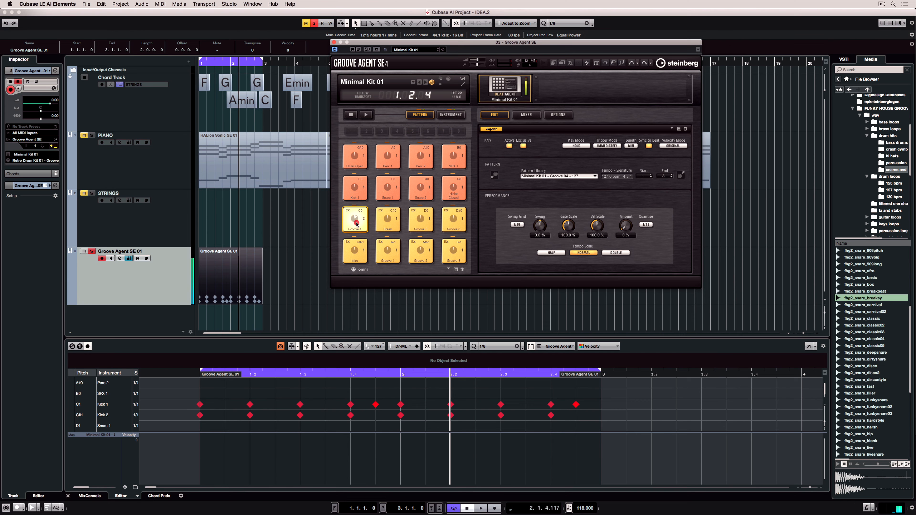
pyautogui.click(534, 177)
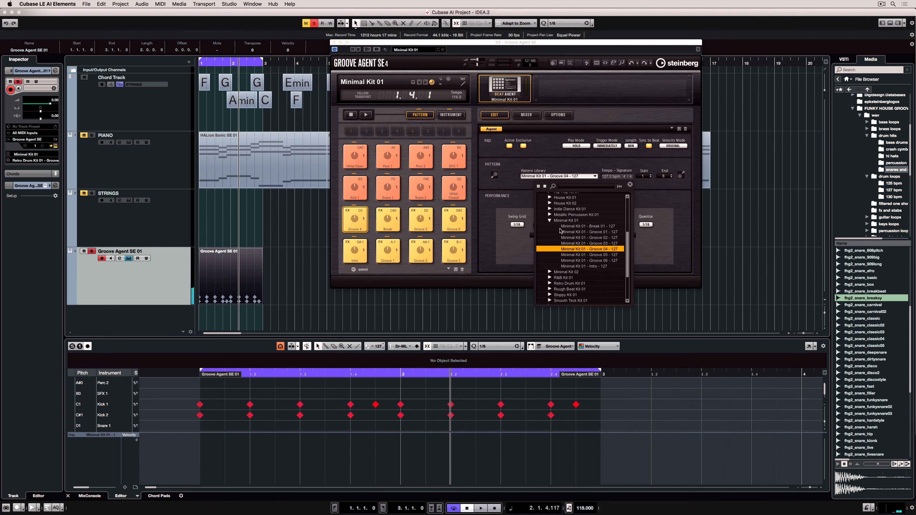
pyautogui.click(549, 215)
pyautogui.click(578, 237)
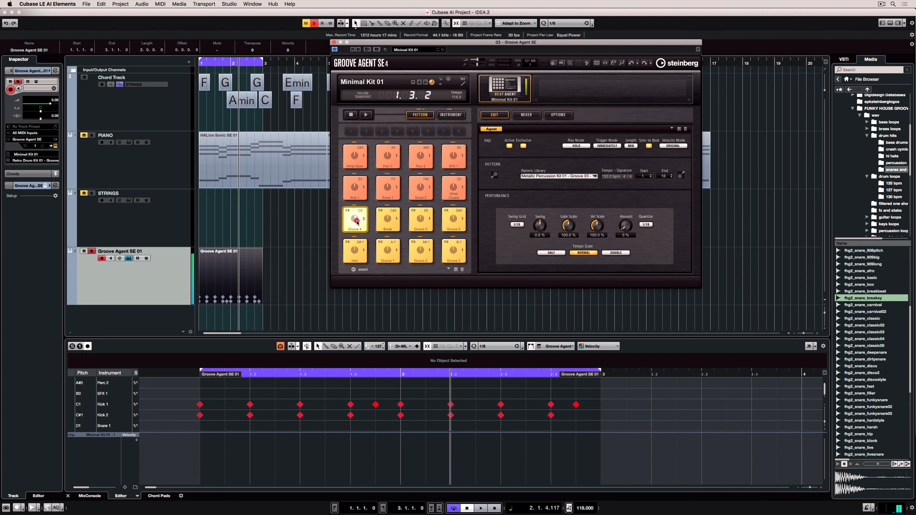
# Step: Try the Beat Agent library patterns 4am - Bridge - 128 and 4am - Chorus - 128 on the Groove 4 pad
pyautogui.click(536, 178)
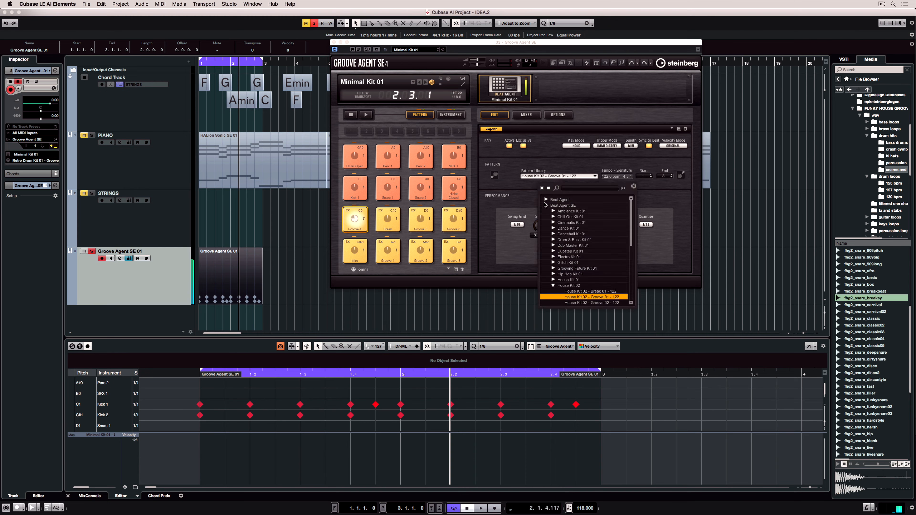
pyautogui.click(545, 205)
pyautogui.click(545, 199)
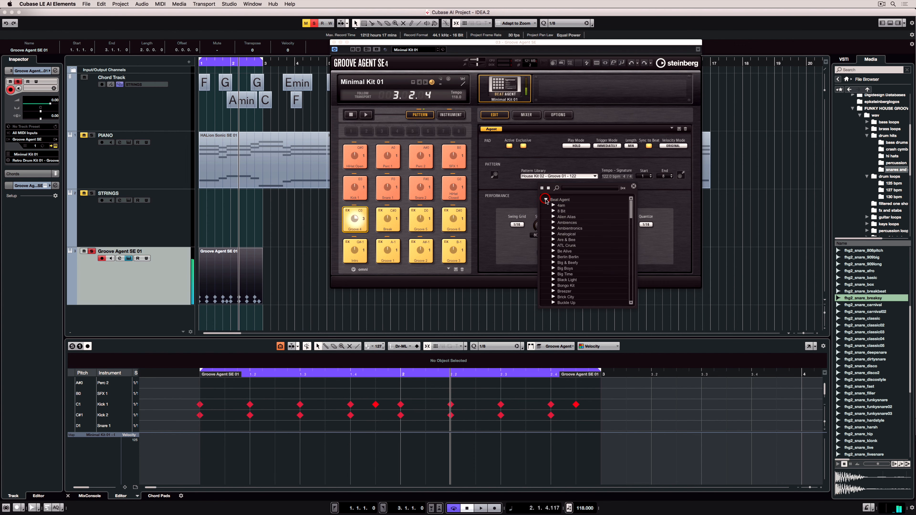
pyautogui.click(553, 205)
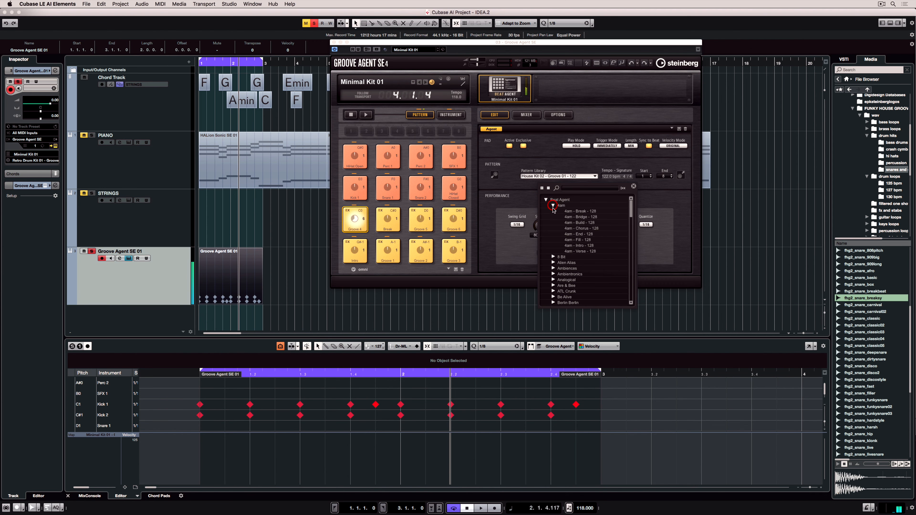
pyautogui.click(568, 217)
pyautogui.click(542, 177)
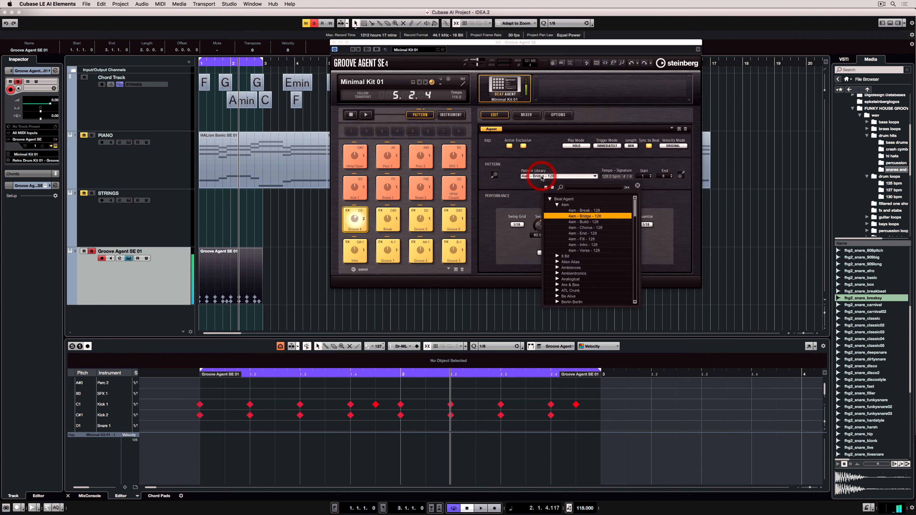
pyautogui.click(577, 228)
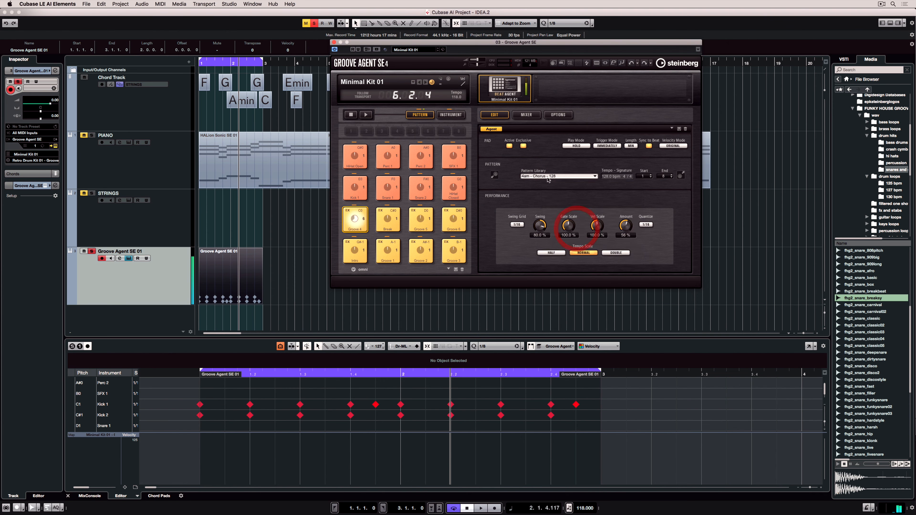
# Step: Assign the pattern 8 Bit - Groove 1 - 098 to the Groove 4 pad and return to the instrument pads
pyautogui.click(545, 176)
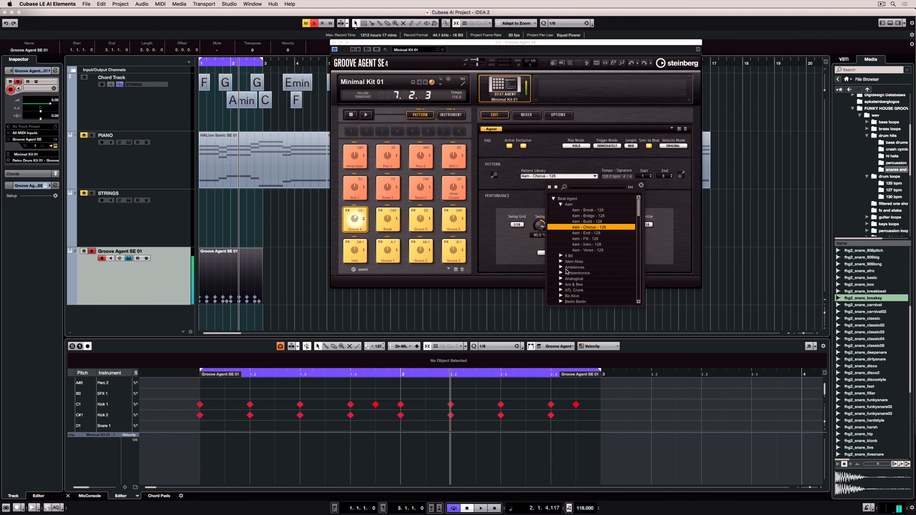
pyautogui.click(579, 273)
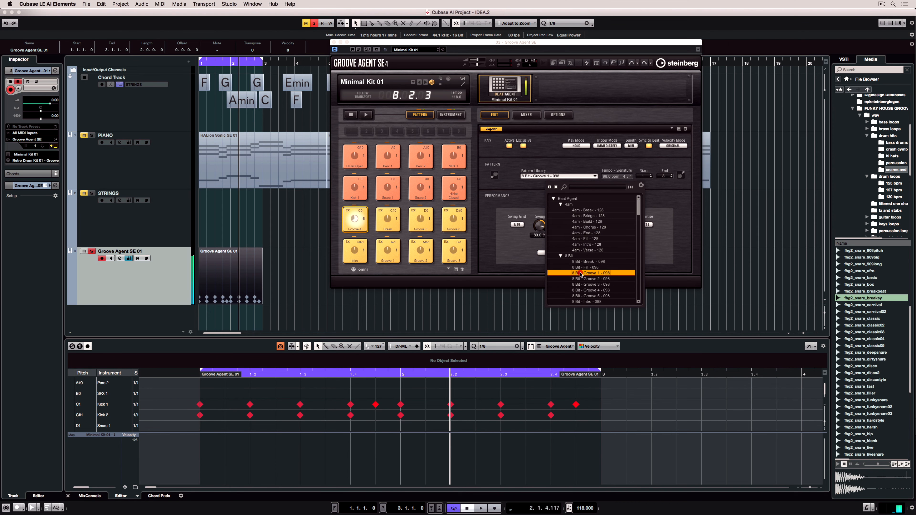
pyautogui.click(520, 202)
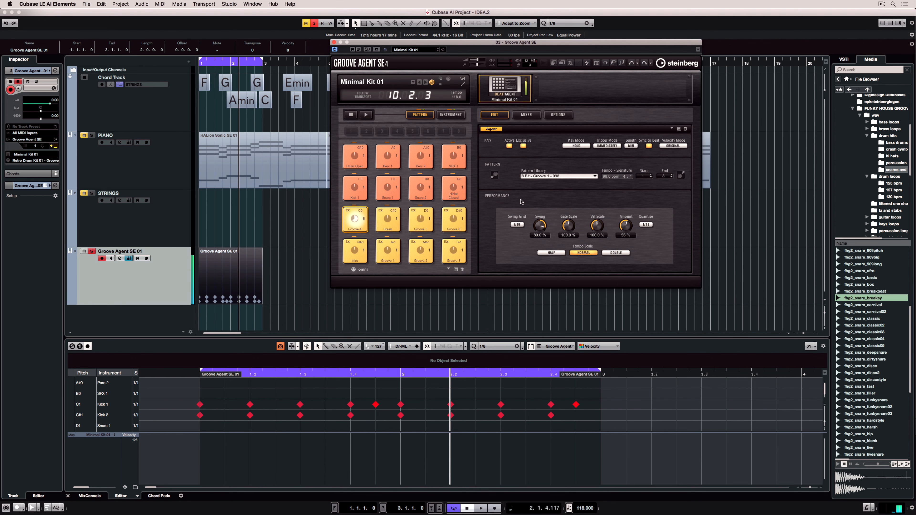
pyautogui.click(448, 114)
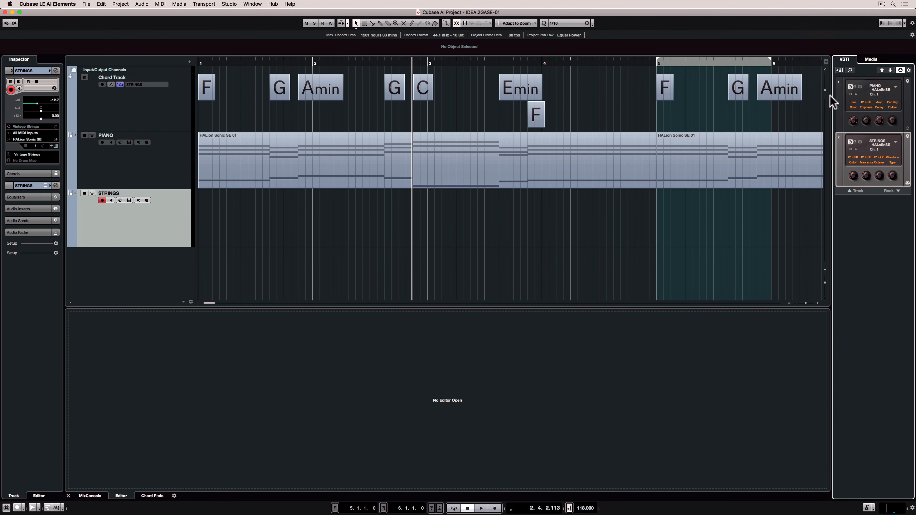
# Step: Preview fhg2_dr125_afrovibestrip from the 125 bpm drum loops folder and place it on a new audio track at bar 1 during playback
pyautogui.click(864, 59)
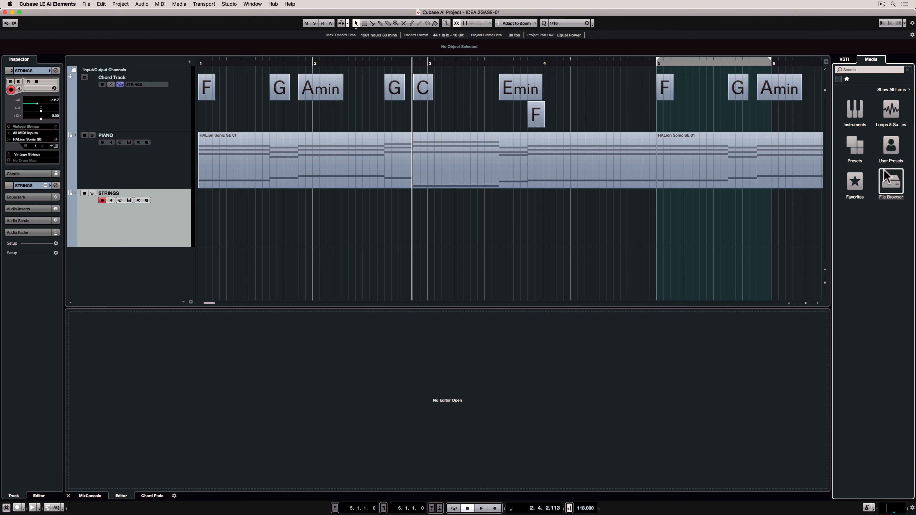
pyautogui.click(889, 181)
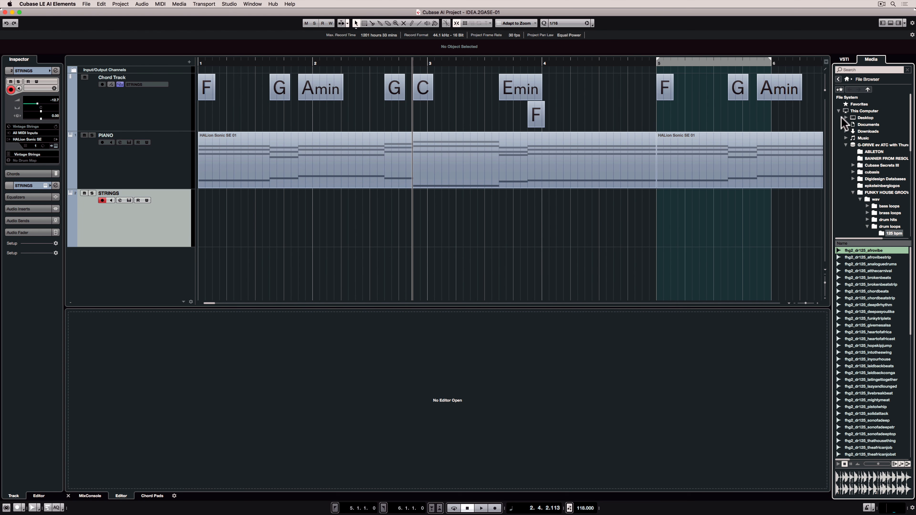
pyautogui.scroll(-5, 866, 145)
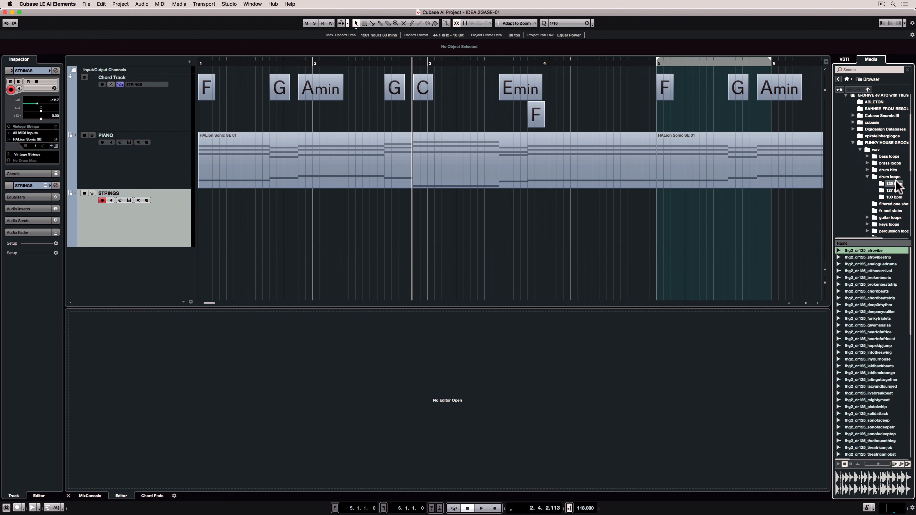
pyautogui.click(870, 257)
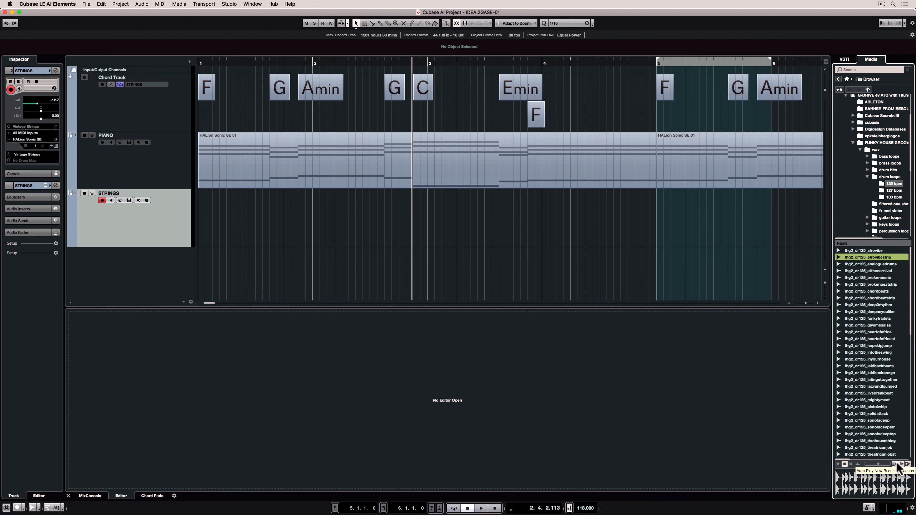
pyautogui.press('space')
pyautogui.moveTo(870, 257); pyautogui.dragTo(202, 258)
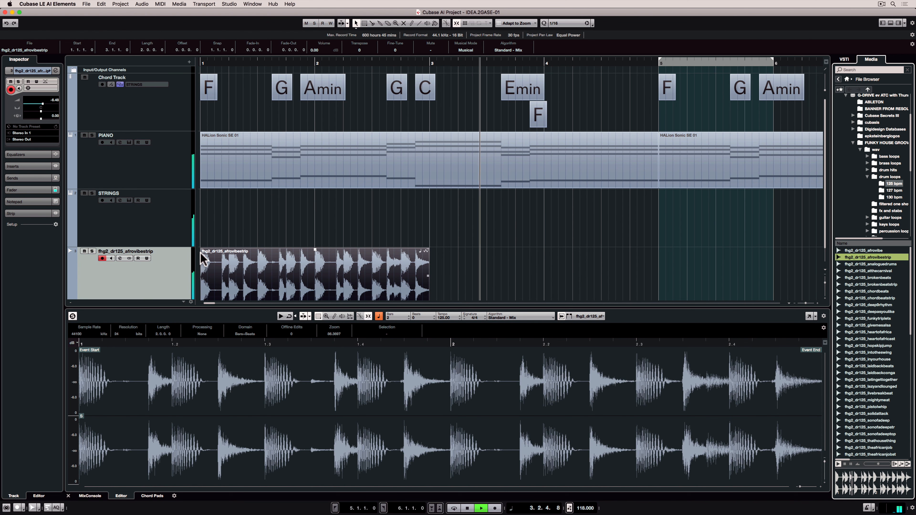